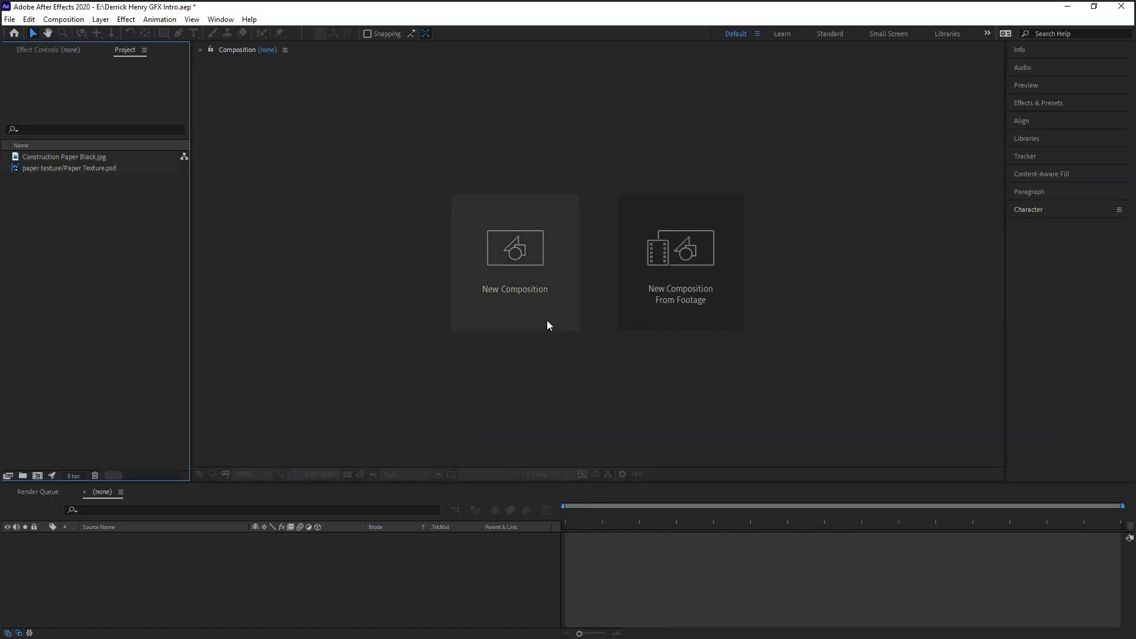
Step: Create an HDTV 1080 29.97 composition named Paper Loop with a 0;00;01;00 duration
left_click(545, 317)
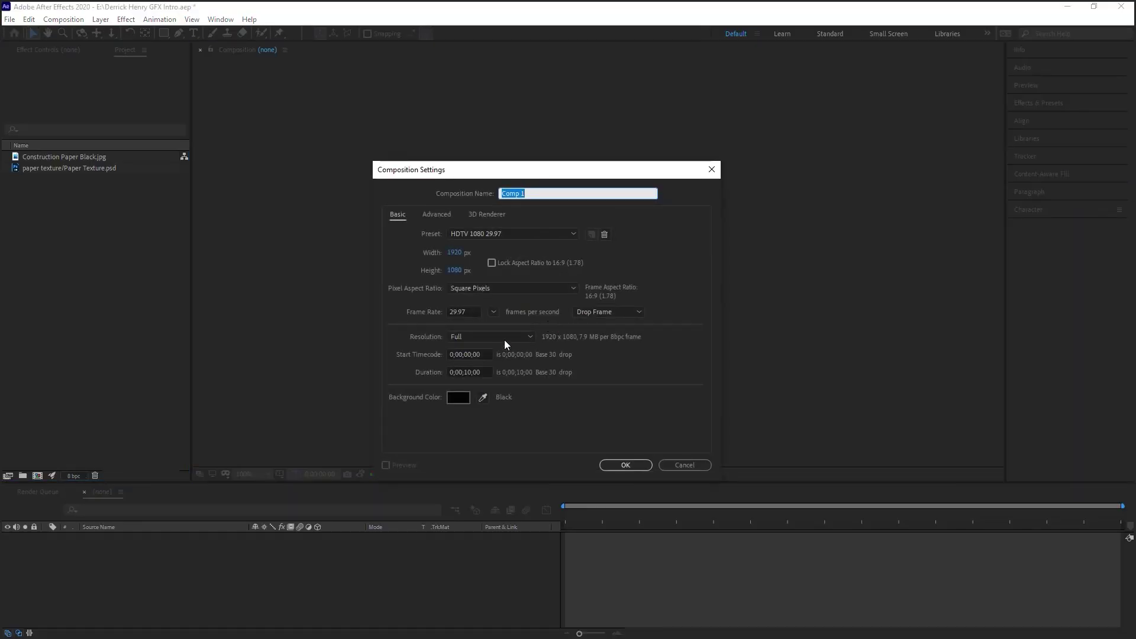
left_click(554, 231)
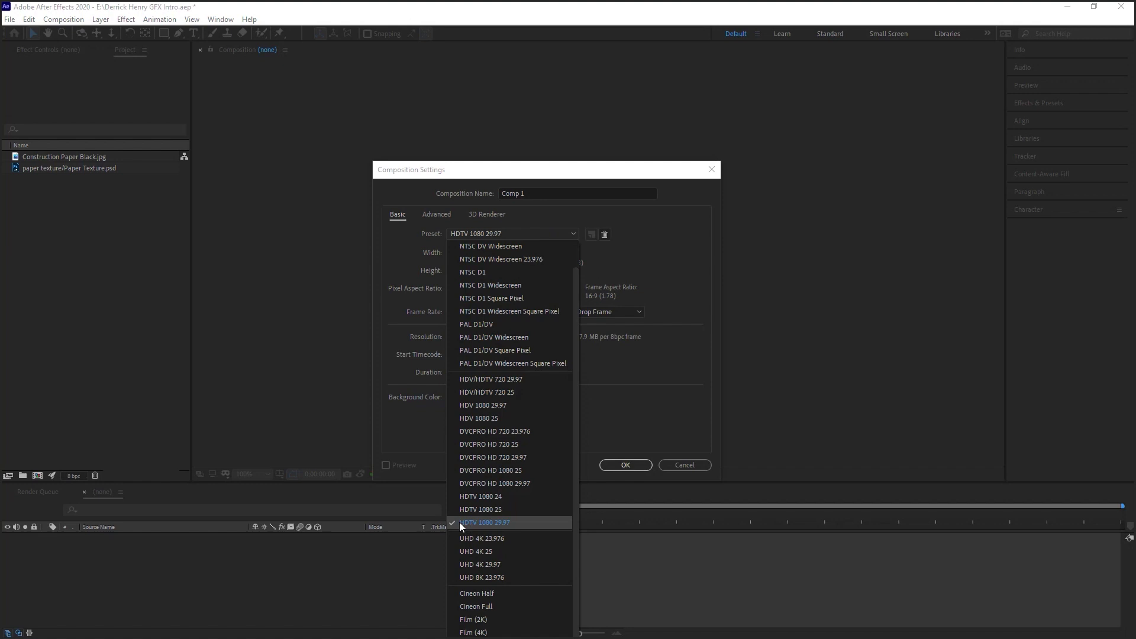
left_click(512, 523)
left_click(544, 194)
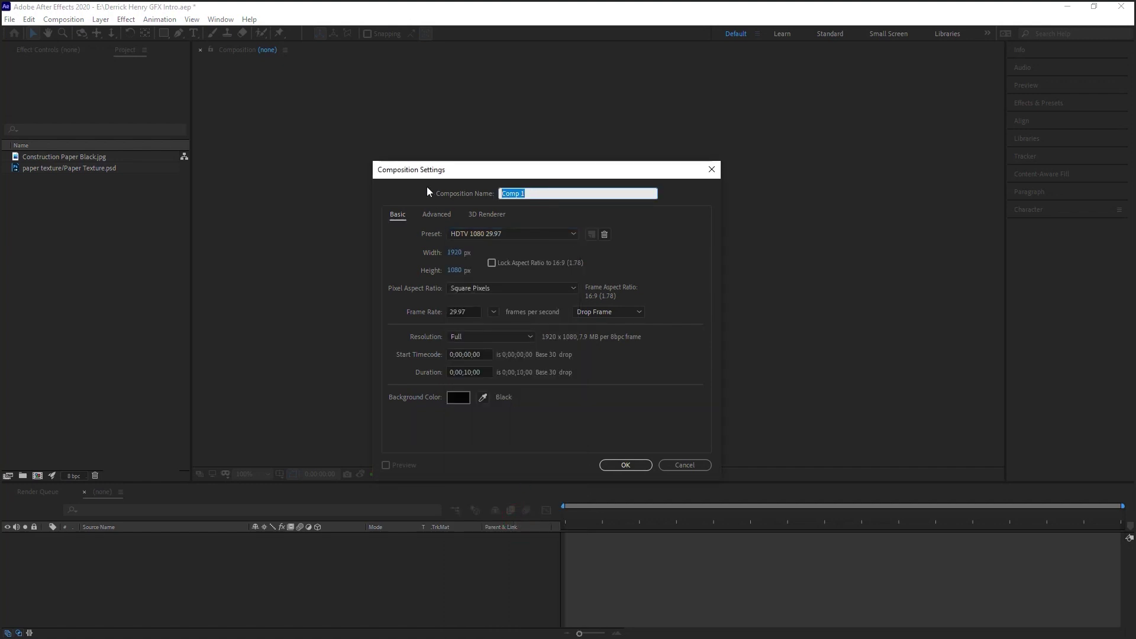
type("Paper Loop")
left_click(466, 372)
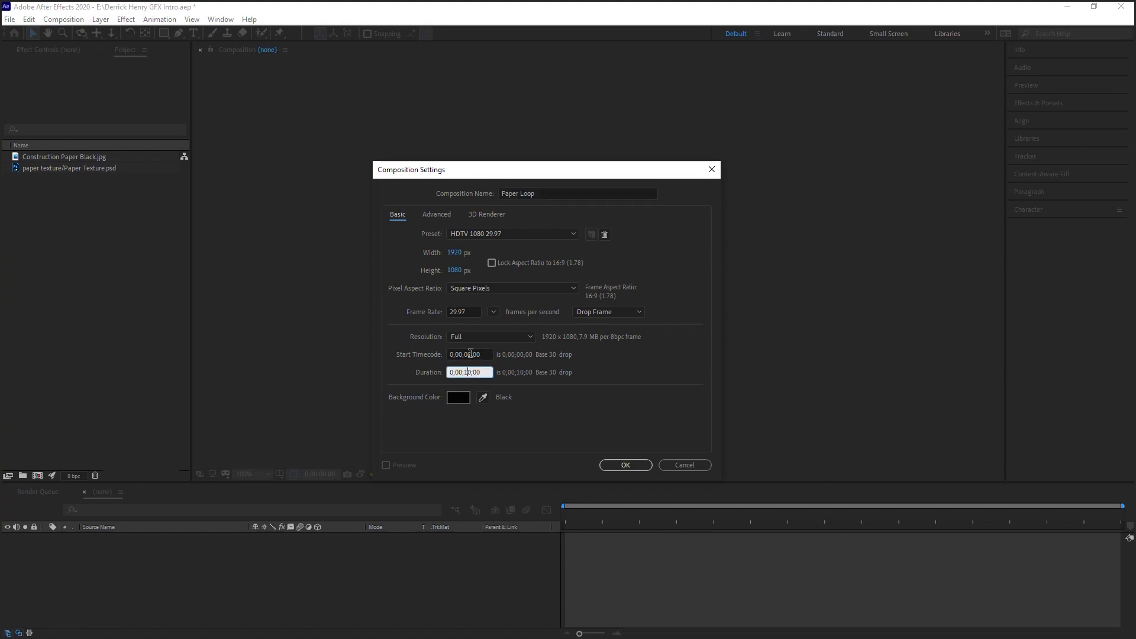
left_click(683, 375)
left_click(628, 466)
Step: Preview Paper Texture.psd and add it to the Paper Loop timeline
double_click(97, 179)
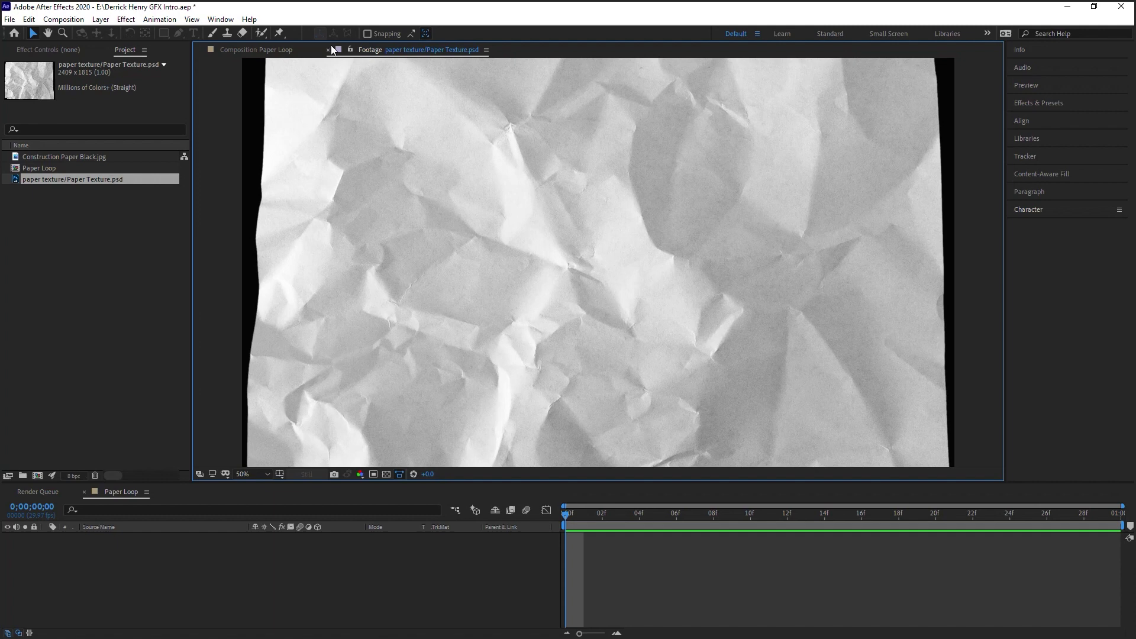
left_click(329, 49)
left_click_drag(79, 181, 181, 570)
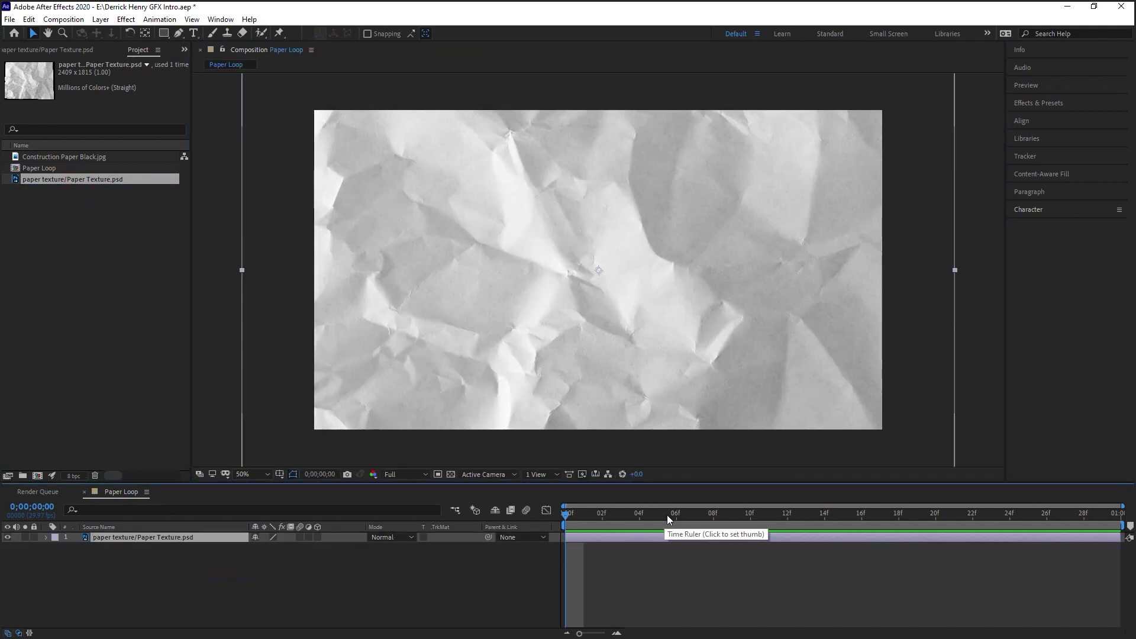
Step: Split the paper layer at frame 10 and again at frame 20
left_click_drag(731, 517, 754, 517)
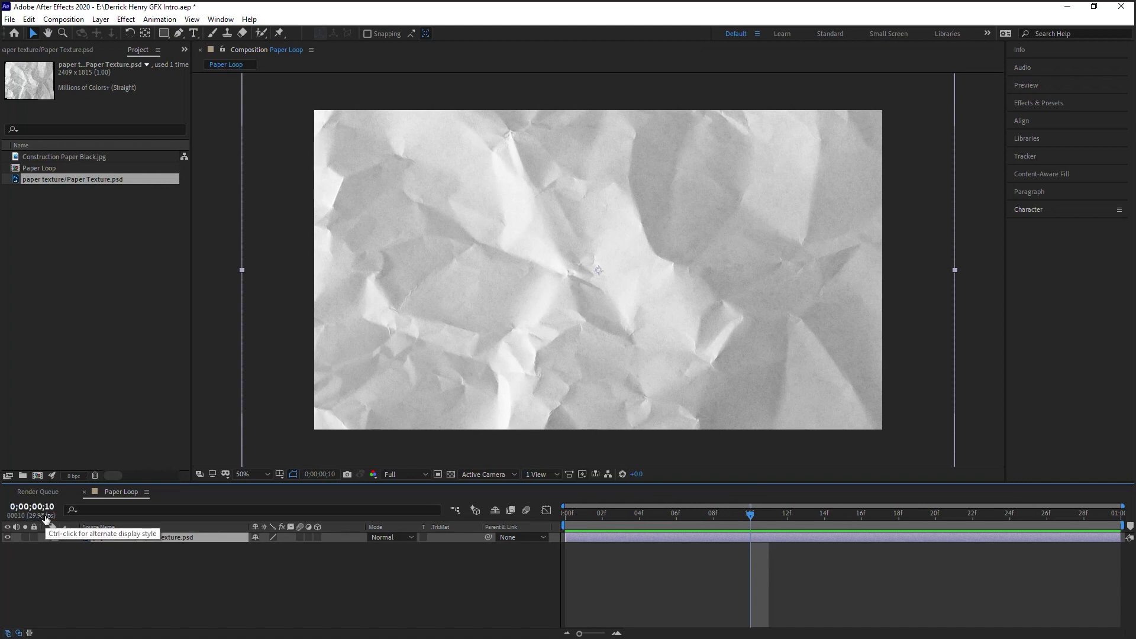
key("ctrl+shift+d")
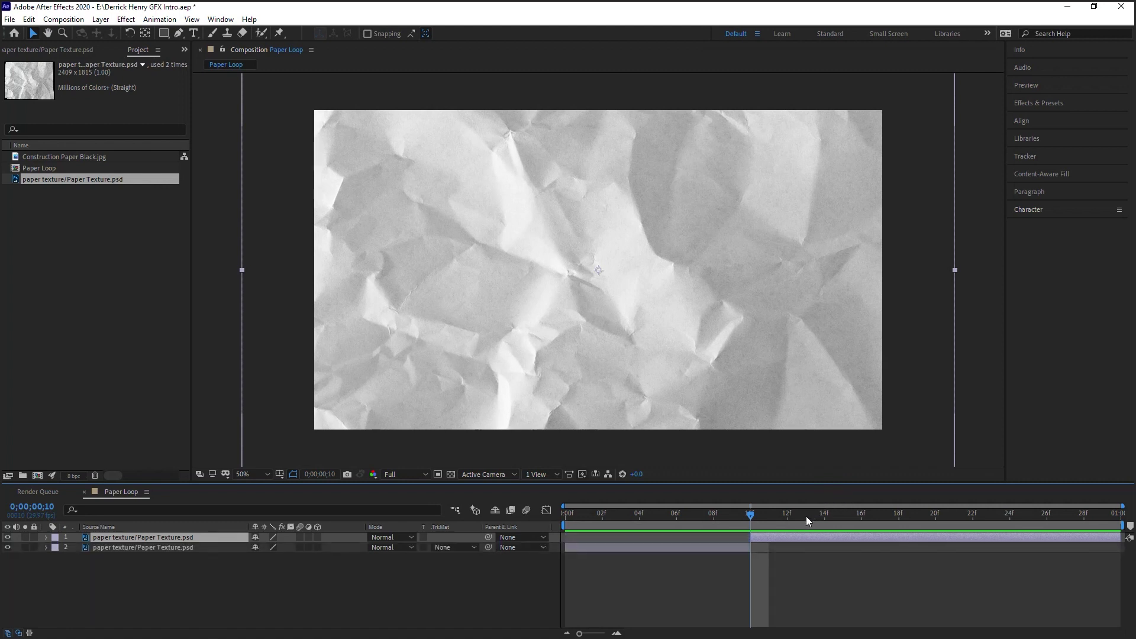
left_click_drag(844, 515, 934, 516)
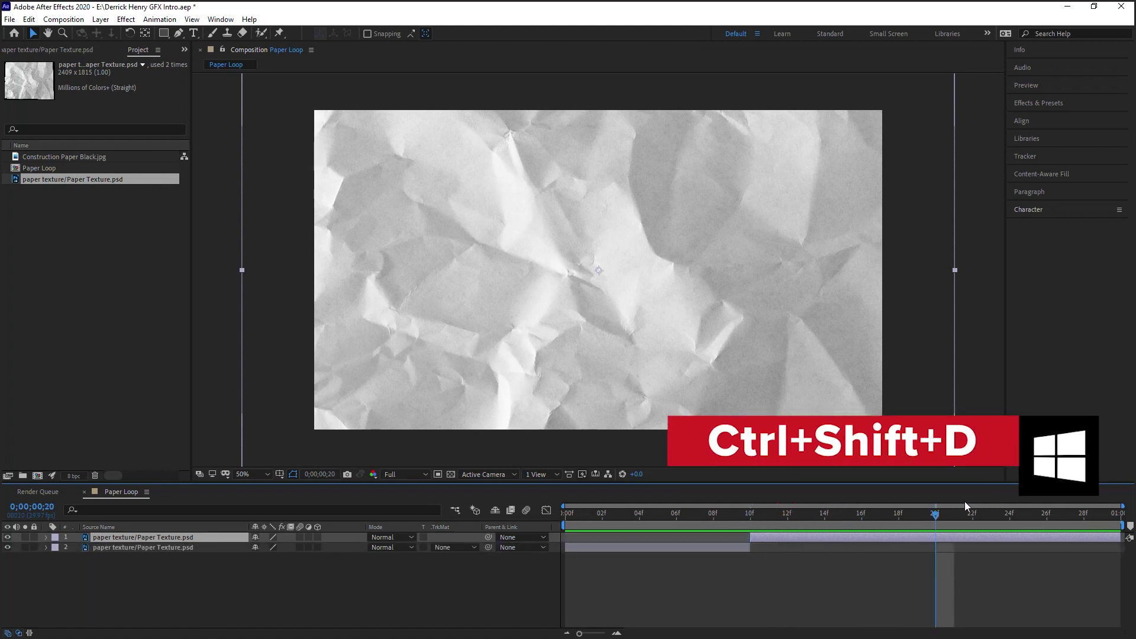
key("ctrl+shift+d")
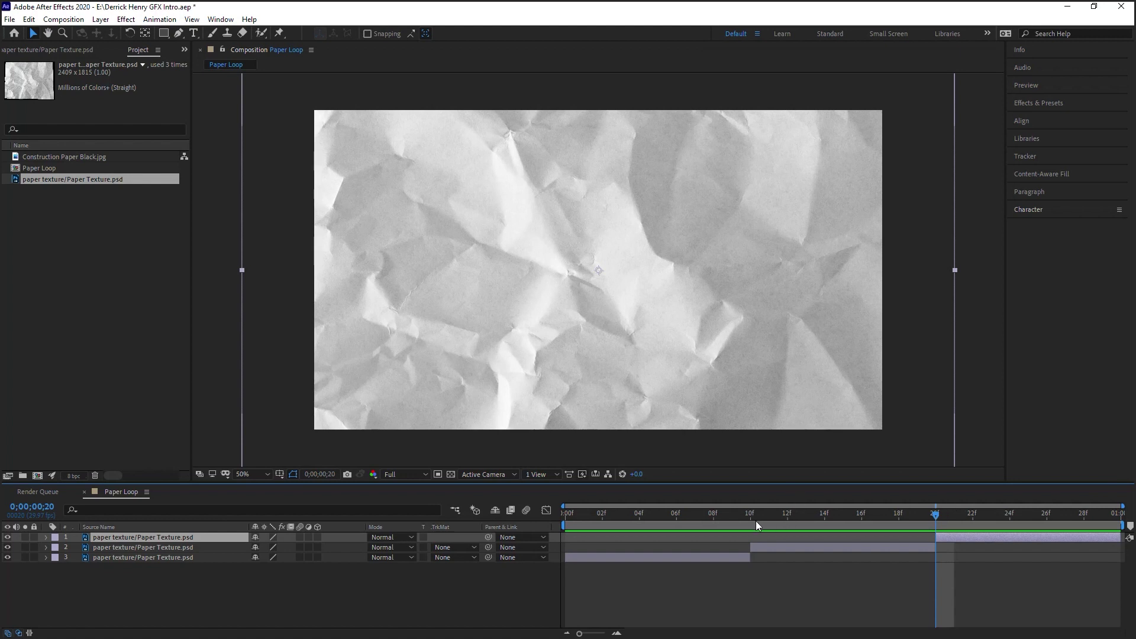
Step: Rotate the middle paper layer 90° and scale it to 110%
left_click(659, 513)
left_click(667, 557)
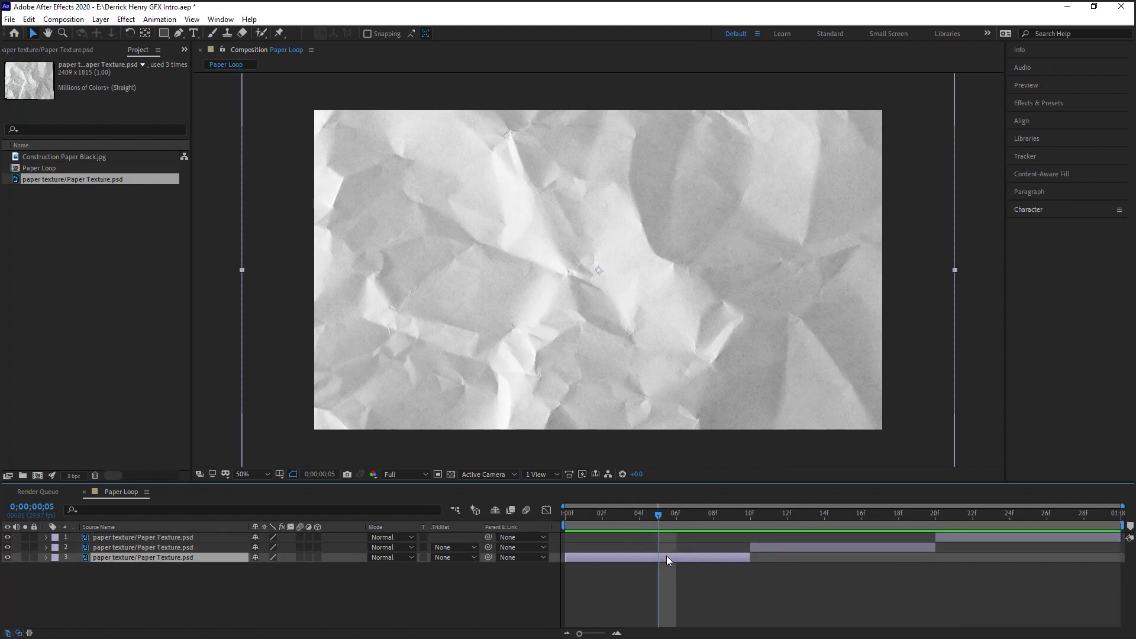
left_click(811, 515)
left_click(831, 547)
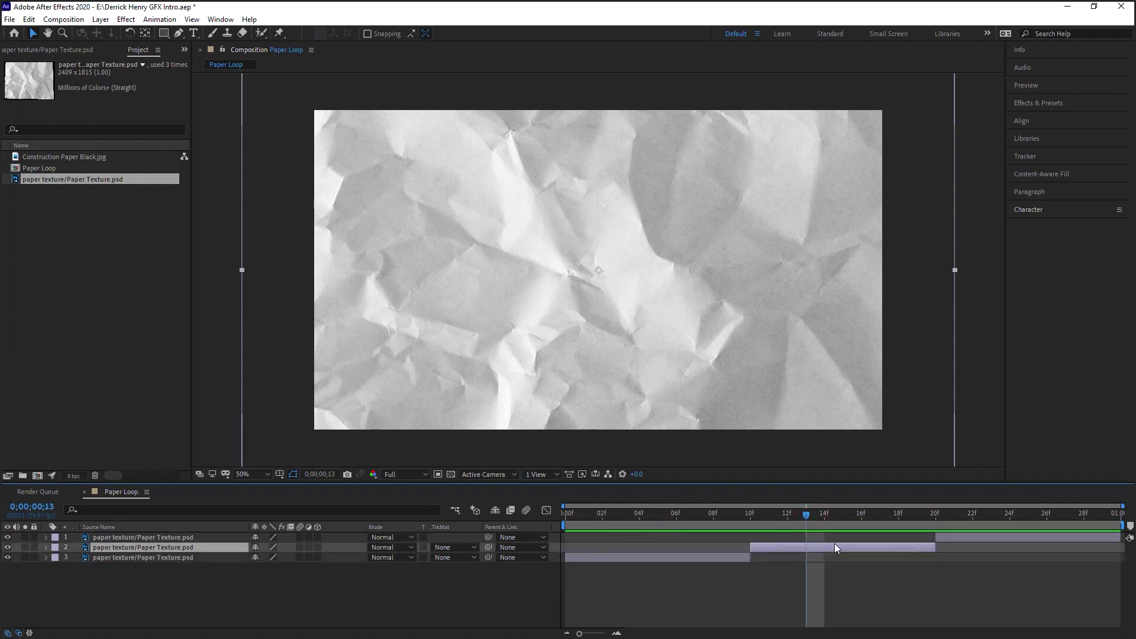
key("r")
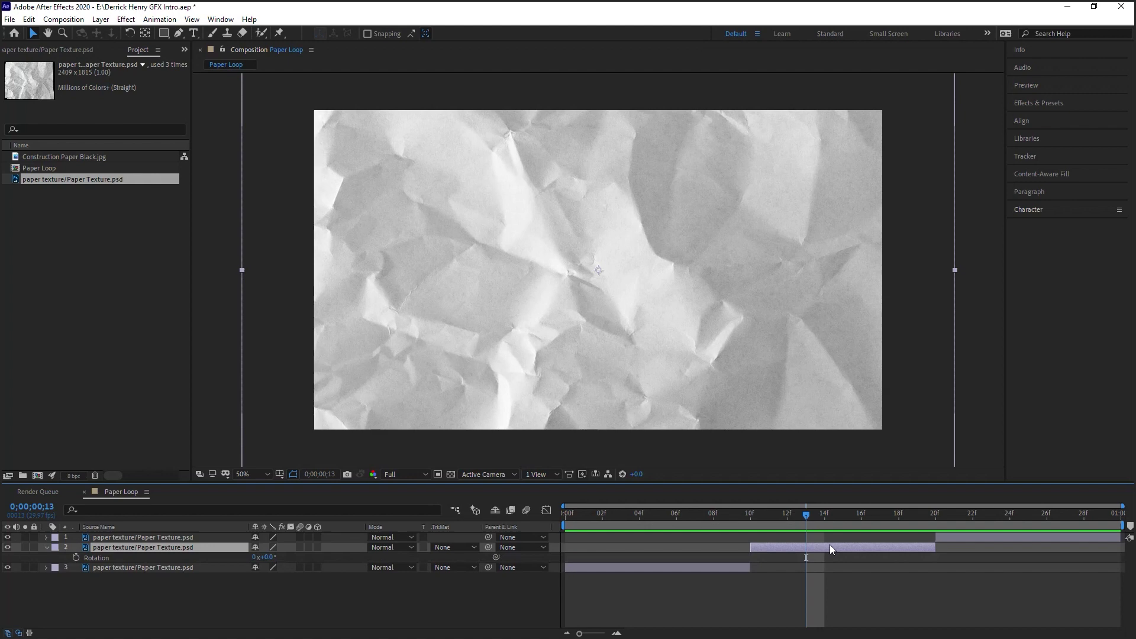
left_click(267, 557)
type("90")
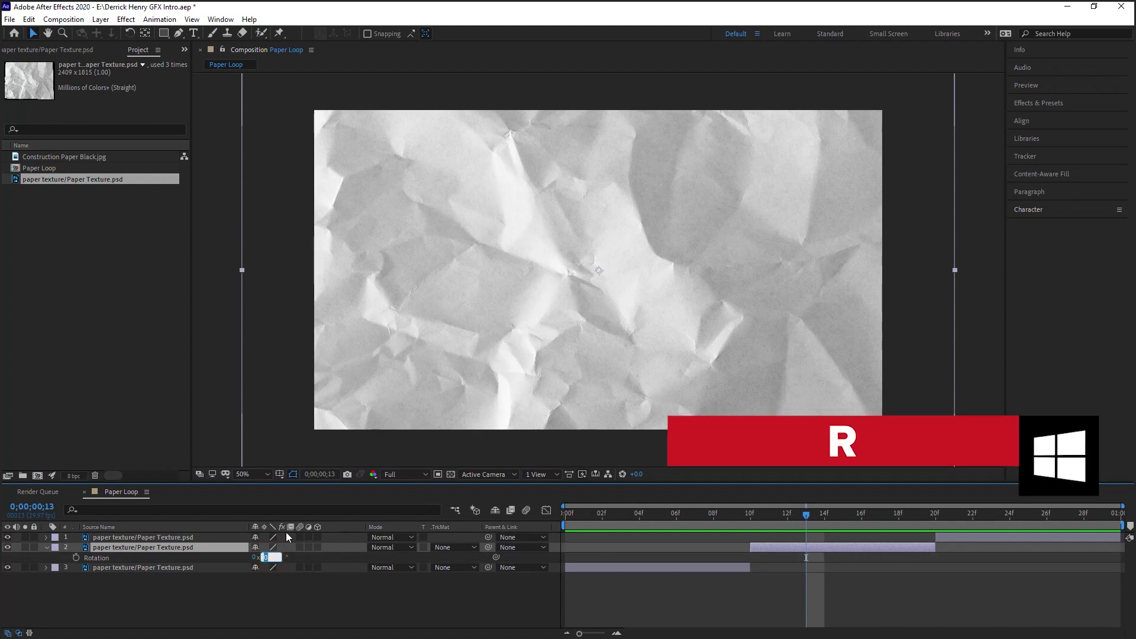
key("Return")
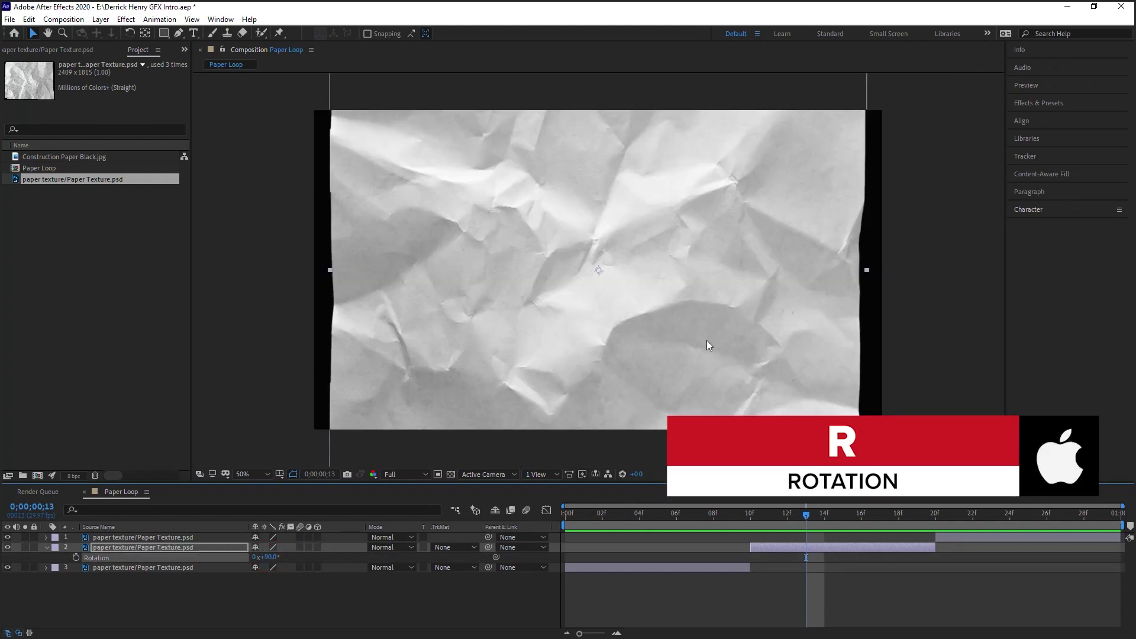
key("s")
left_click(280, 558)
type("110.0,110.0")
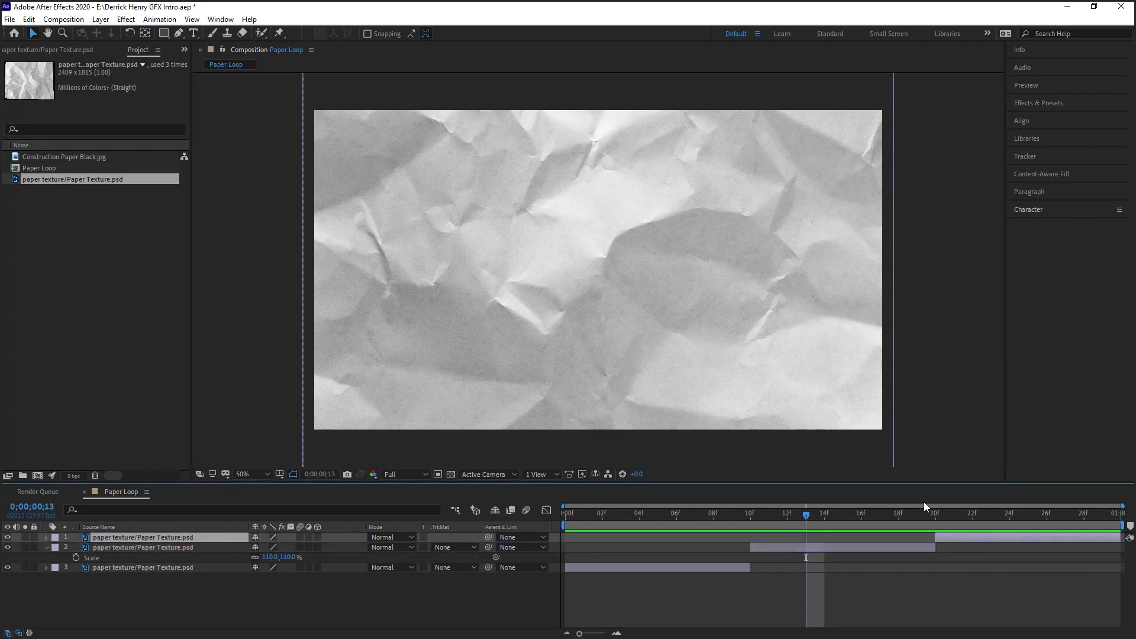
Step: Mirror the last paper layer with -100 horizontal scale and nudge it slightly up-left
left_click(991, 513)
key("s")
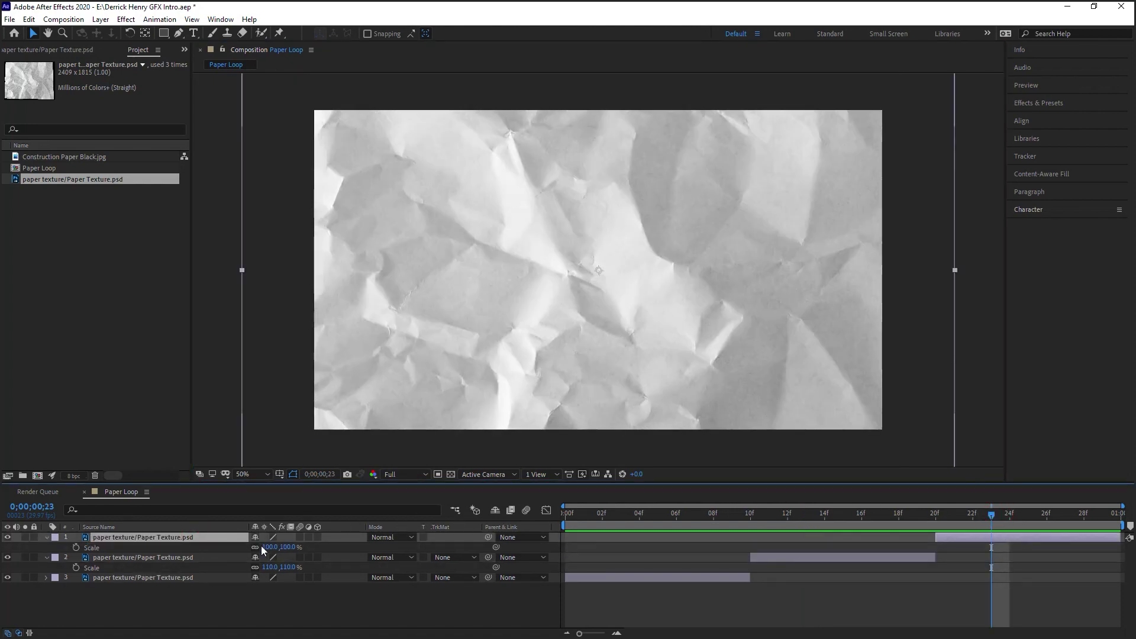
left_click(261, 545)
type("-")
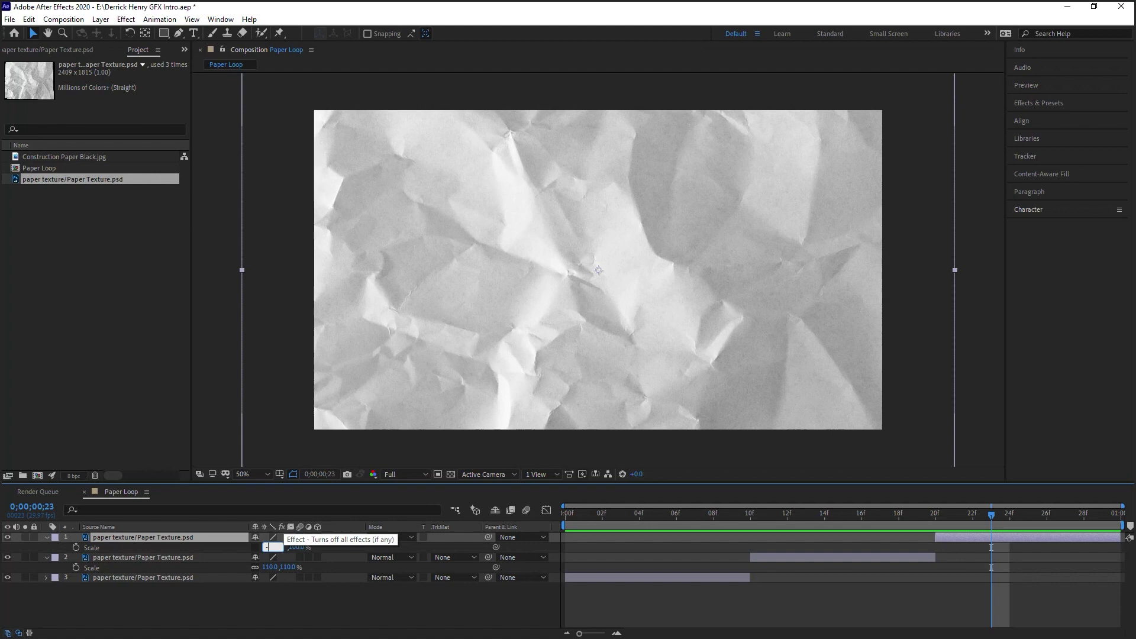
type("100")
key("Return")
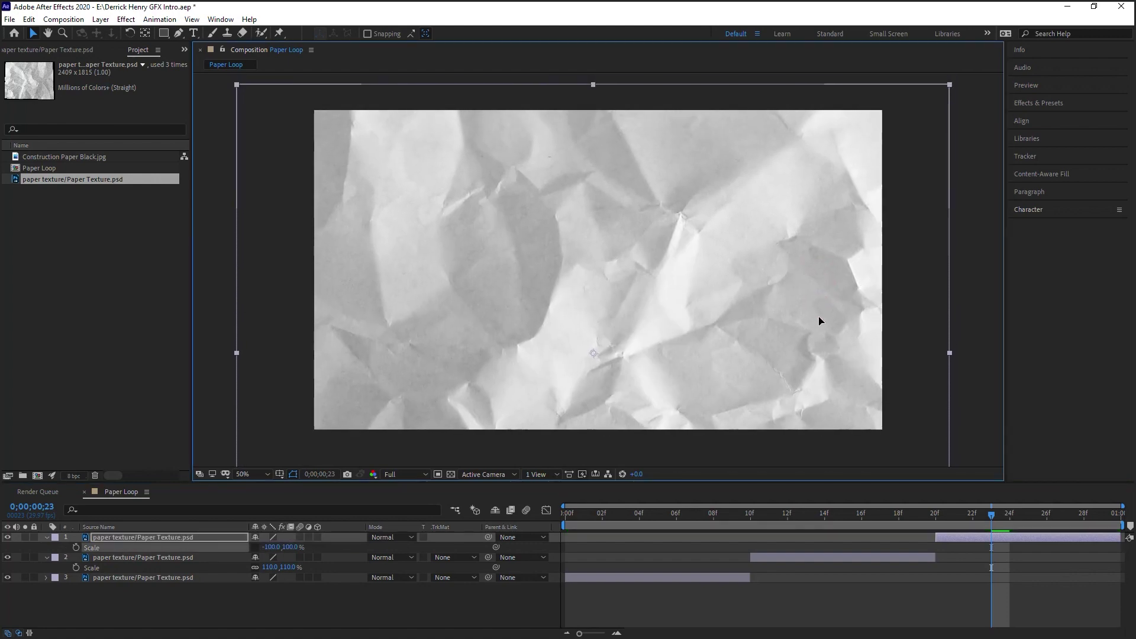
left_click_drag(819, 321, 810, 298)
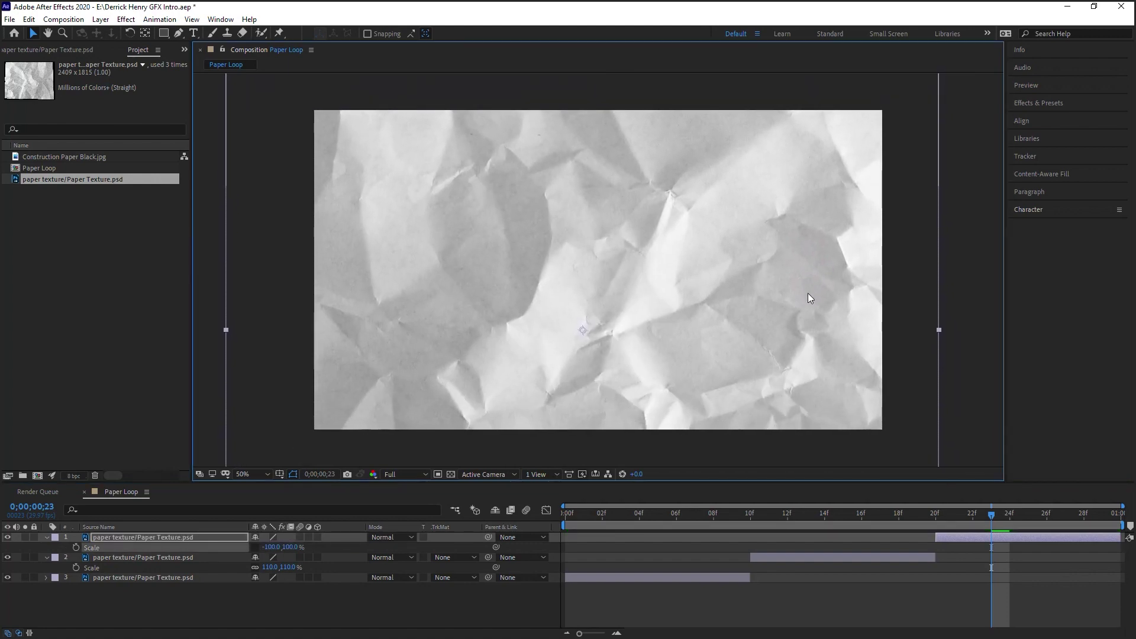
Step: Scrub through and play a preview of the one-second paper loop
left_click_drag(645, 516, 982, 512)
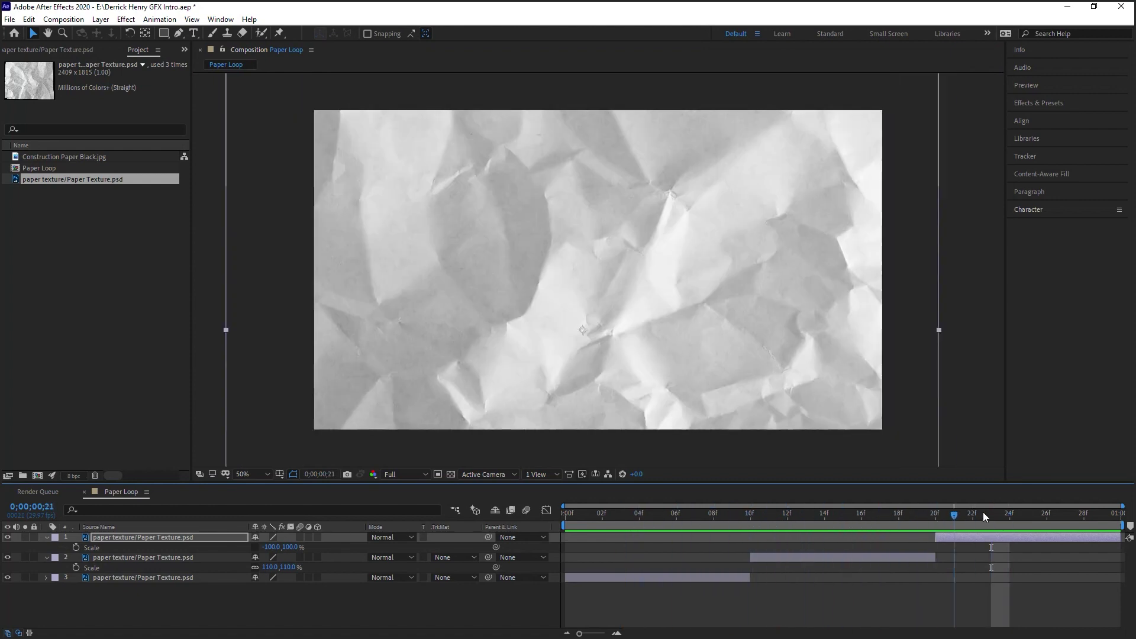
key("space")
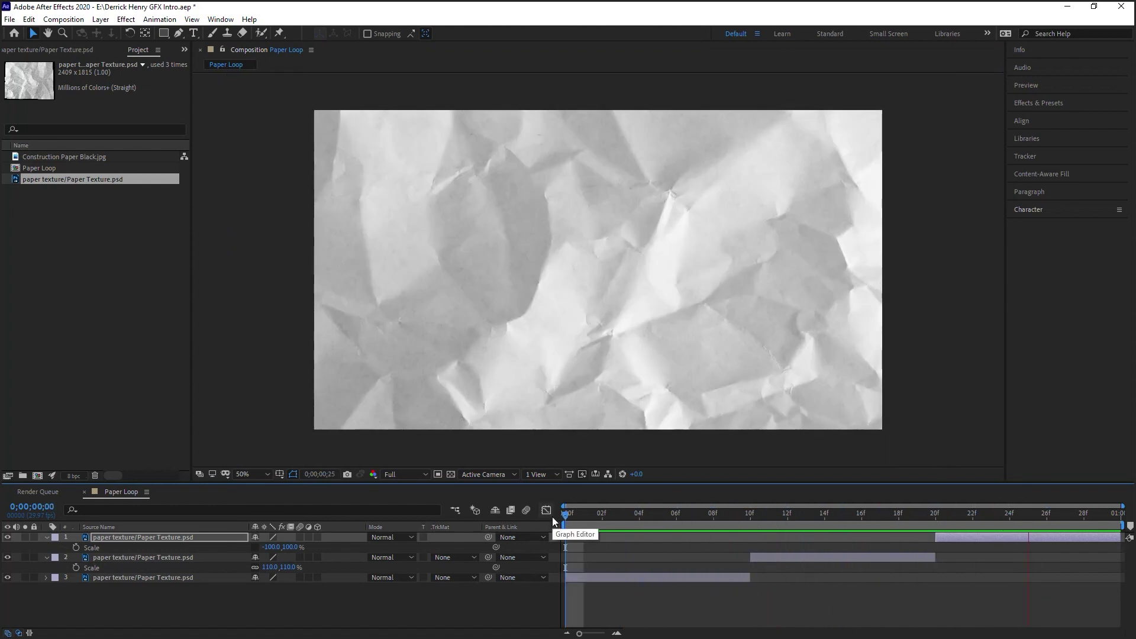
key("space")
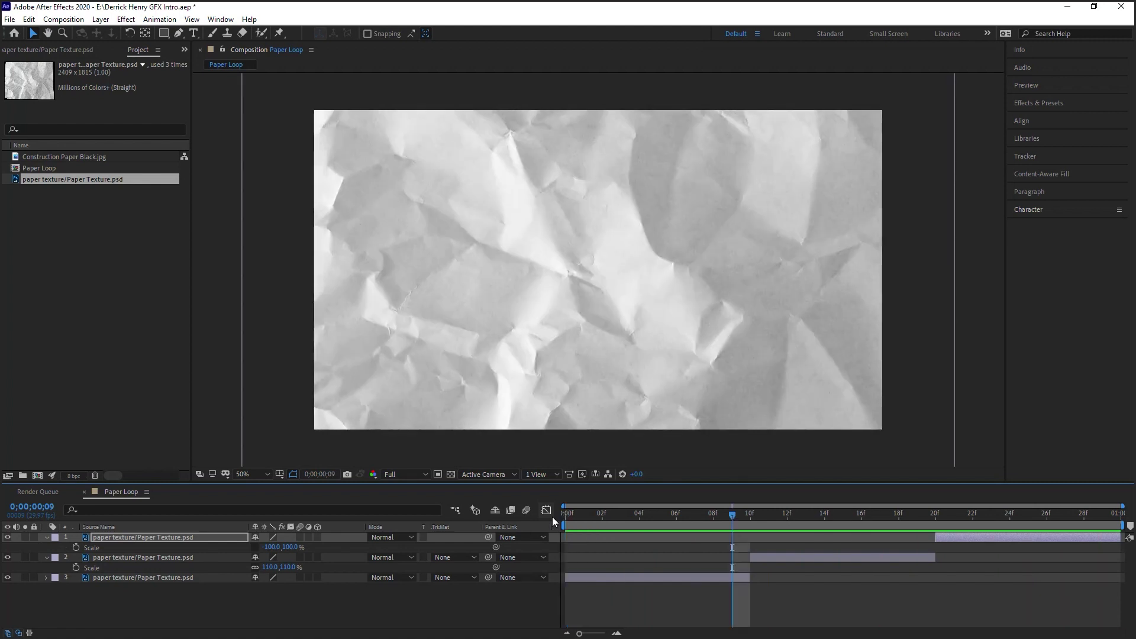
Step: Nest Paper Loop in a new composition named Paper Loop Cycle lasting 0;00;10;00
left_click(44, 169)
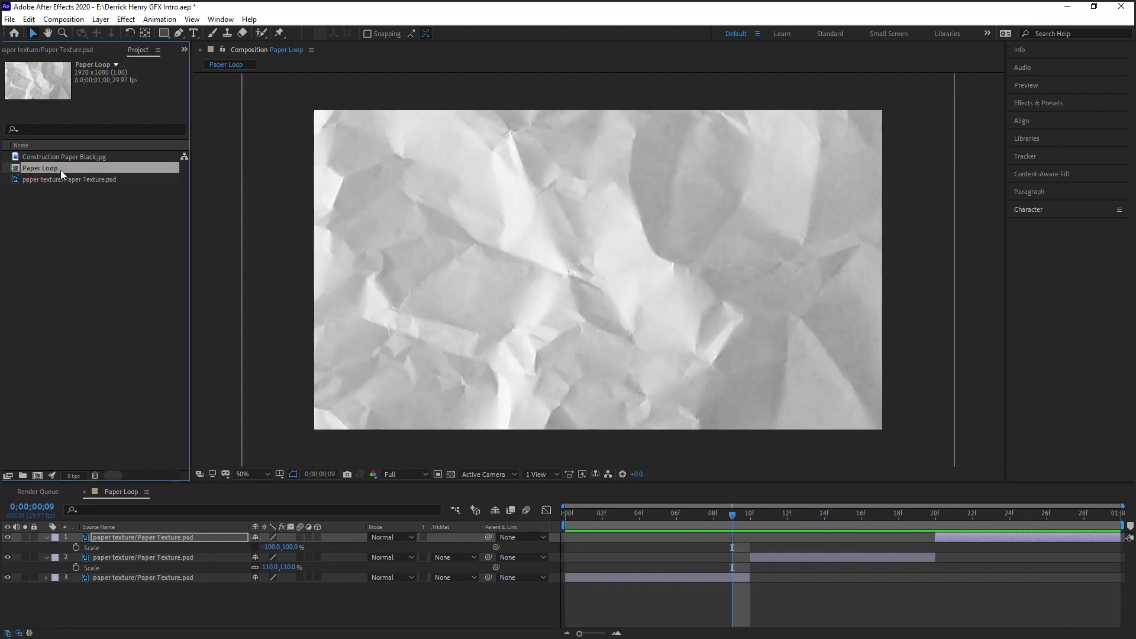
left_click_drag(56, 168, 39, 478)
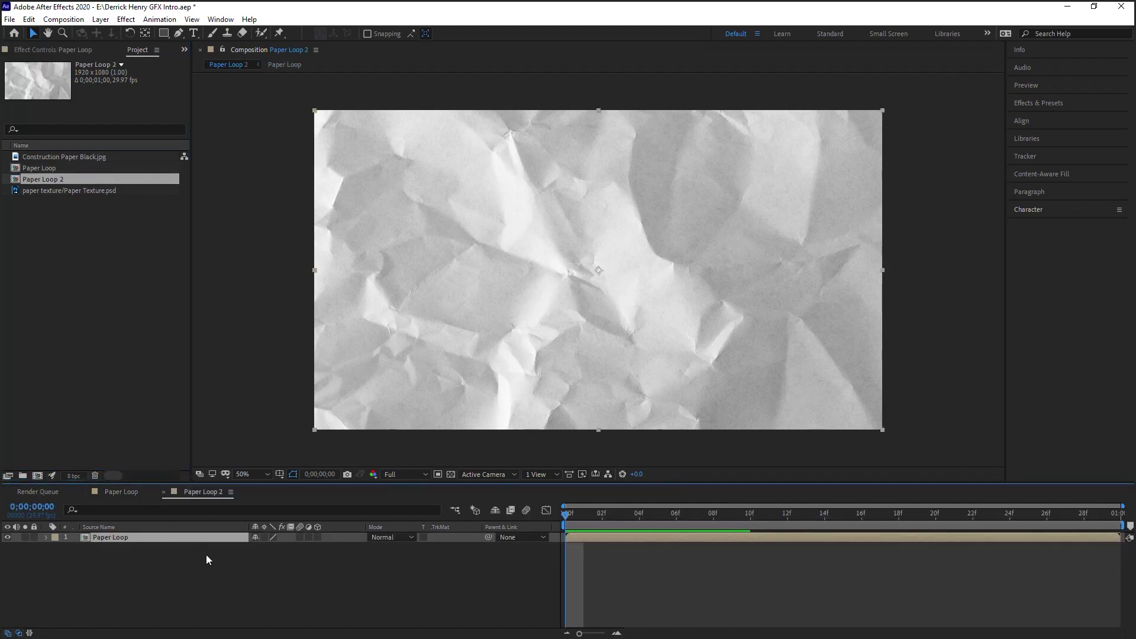
key("ctrl+k")
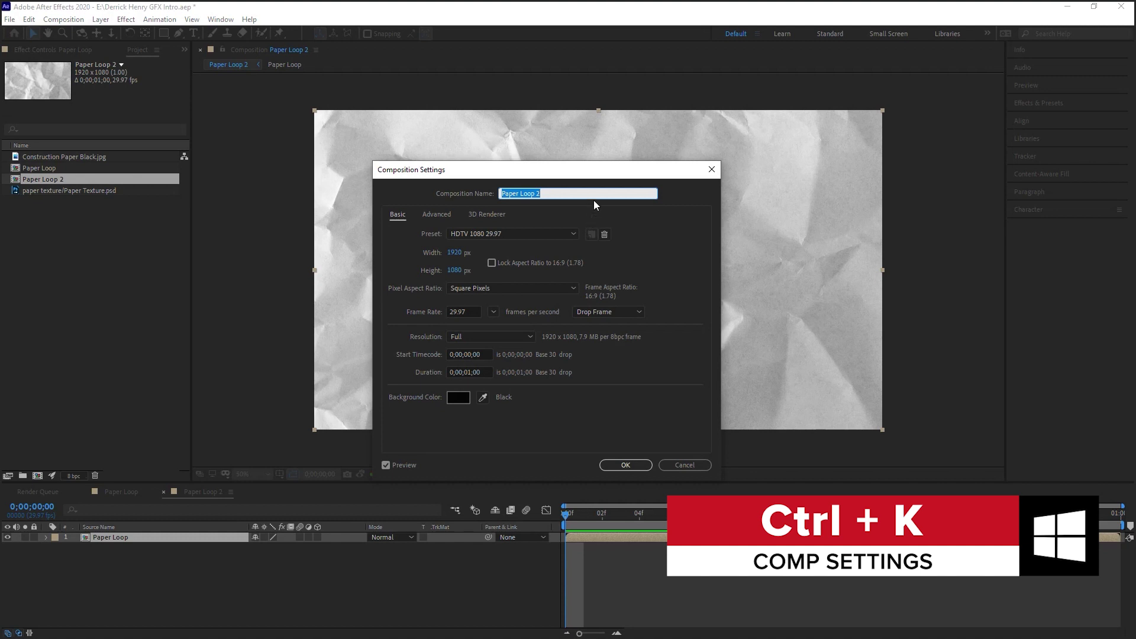
left_click(568, 193)
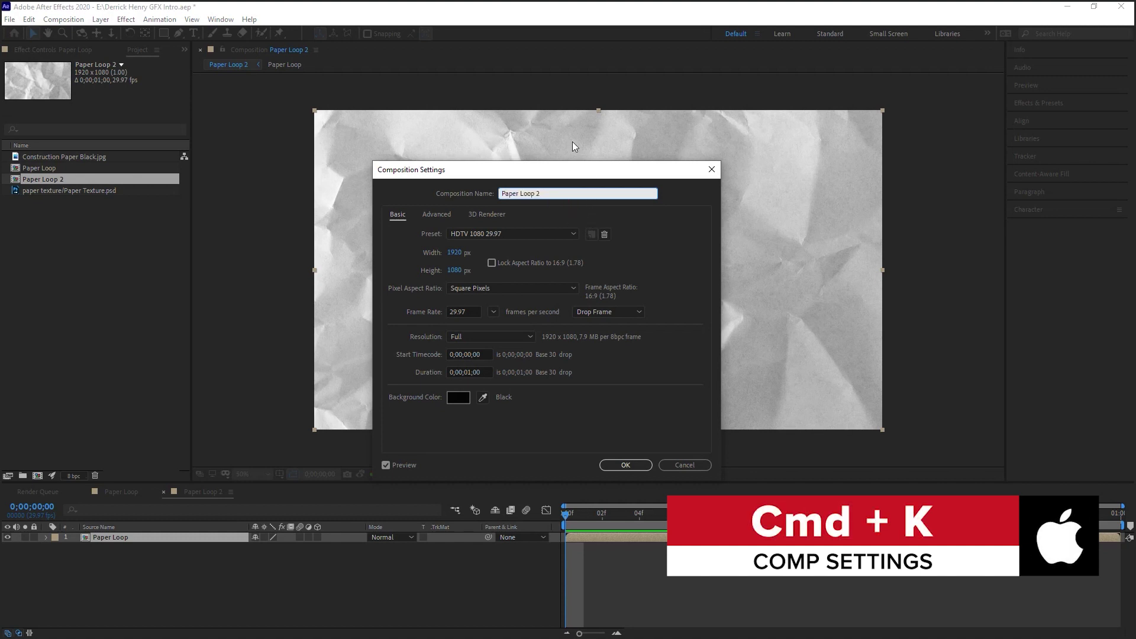
type("Cycle")
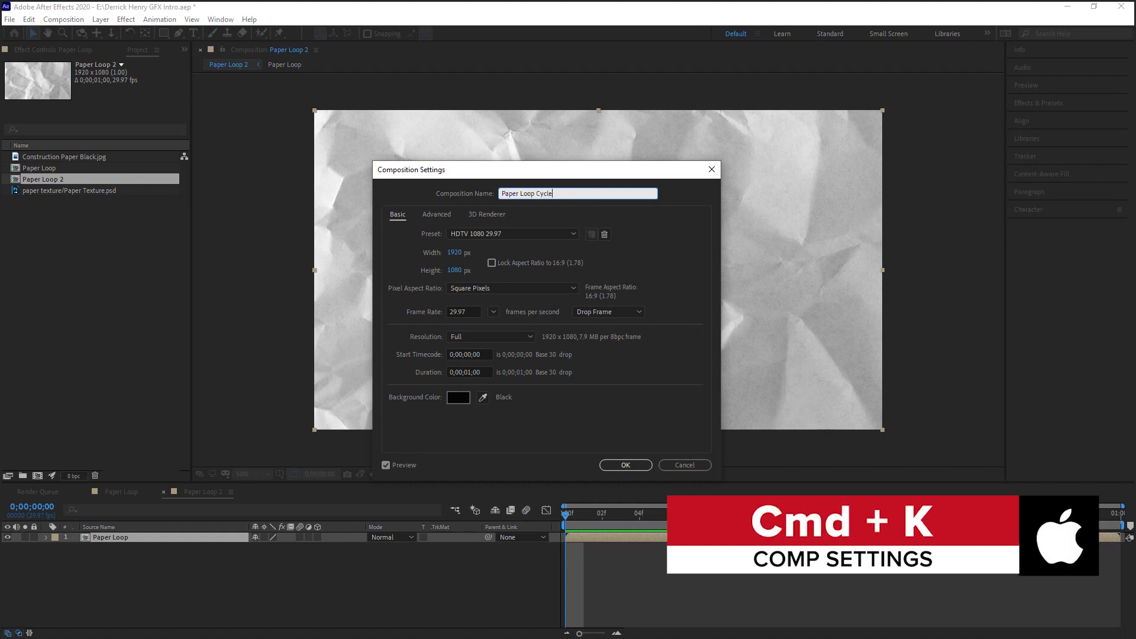
left_click(465, 372)
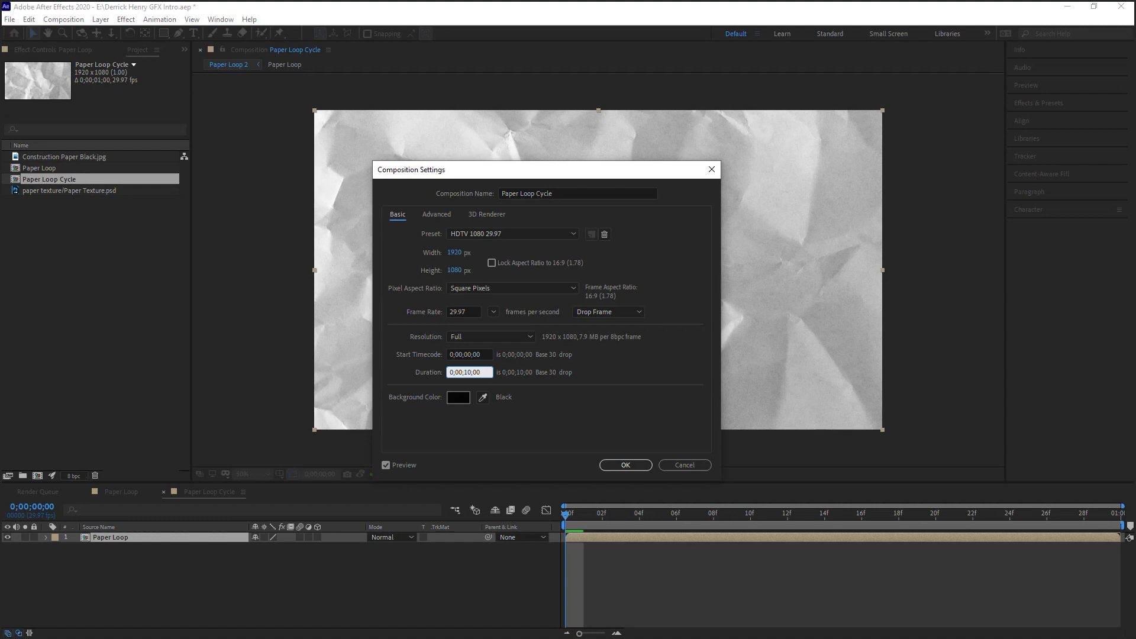
key("Return")
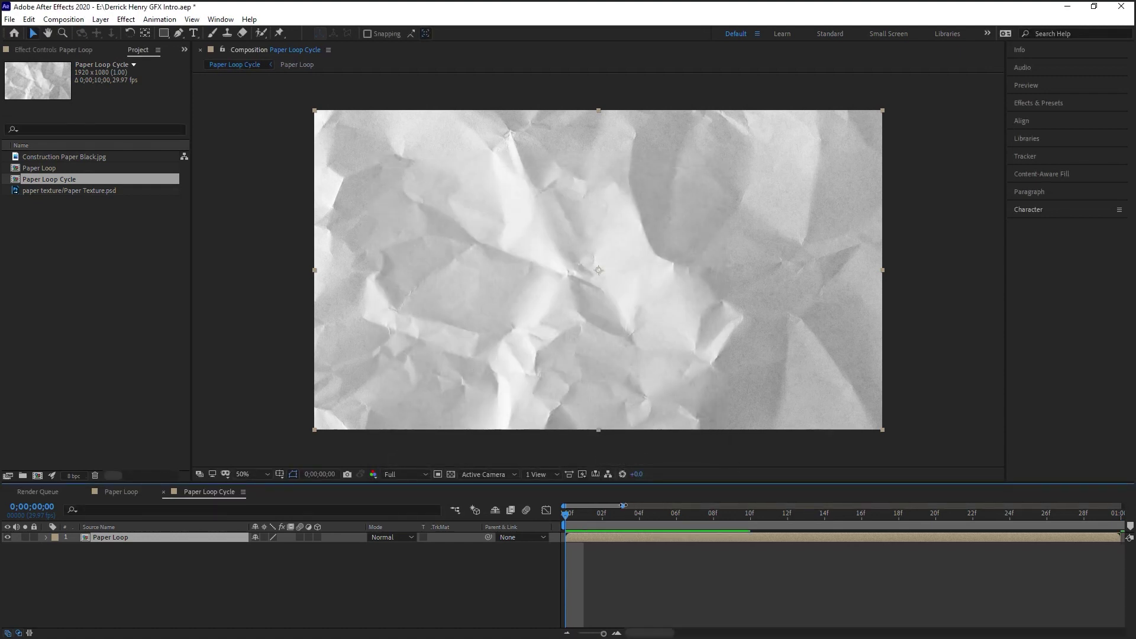
left_click_drag(623, 506, 1053, 507)
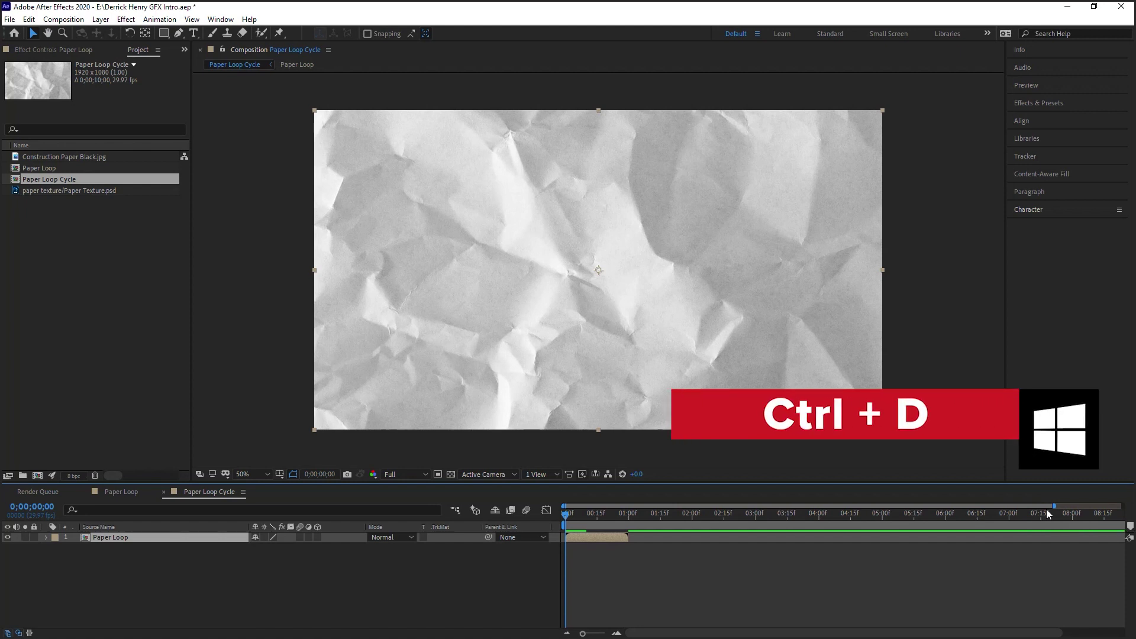
key("ctrl+d")
left_click(604, 539)
left_click_drag(605, 538, 829, 541)
key("ctrl+d")
key("ctrl+d")
key("ctrl+d")
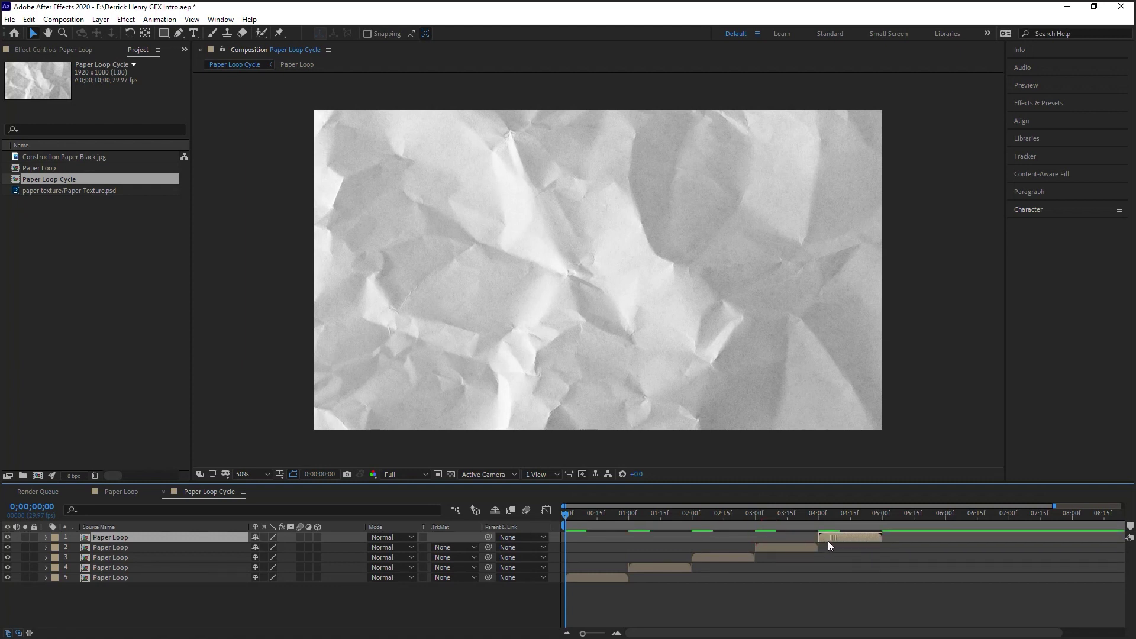
left_click_drag(1056, 506, 1122, 507)
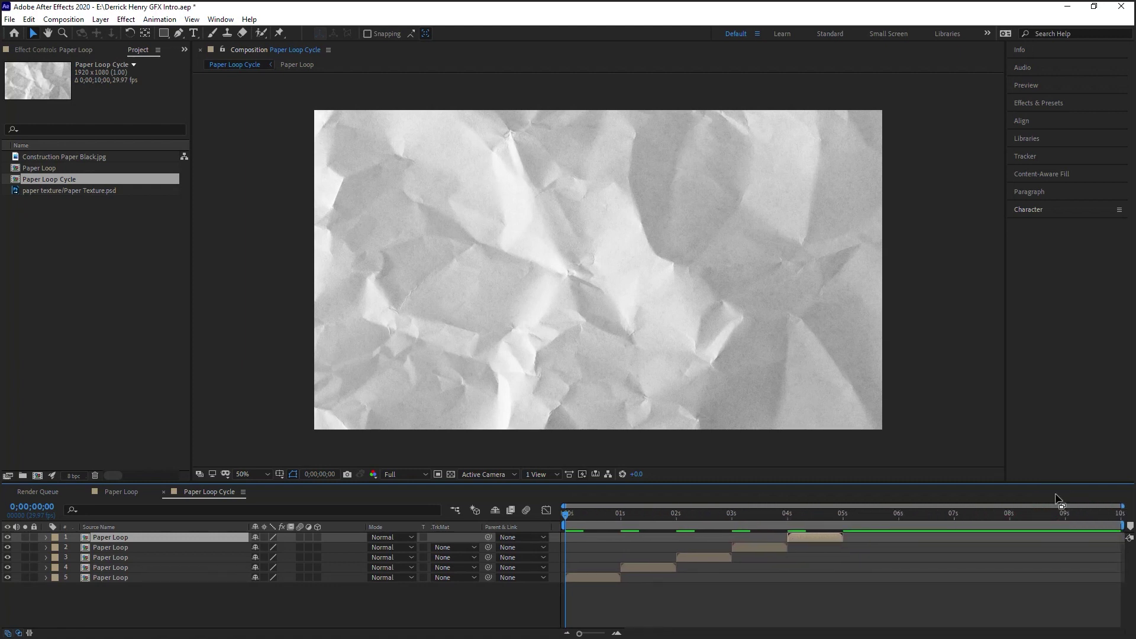
left_click(129, 569, "shift")
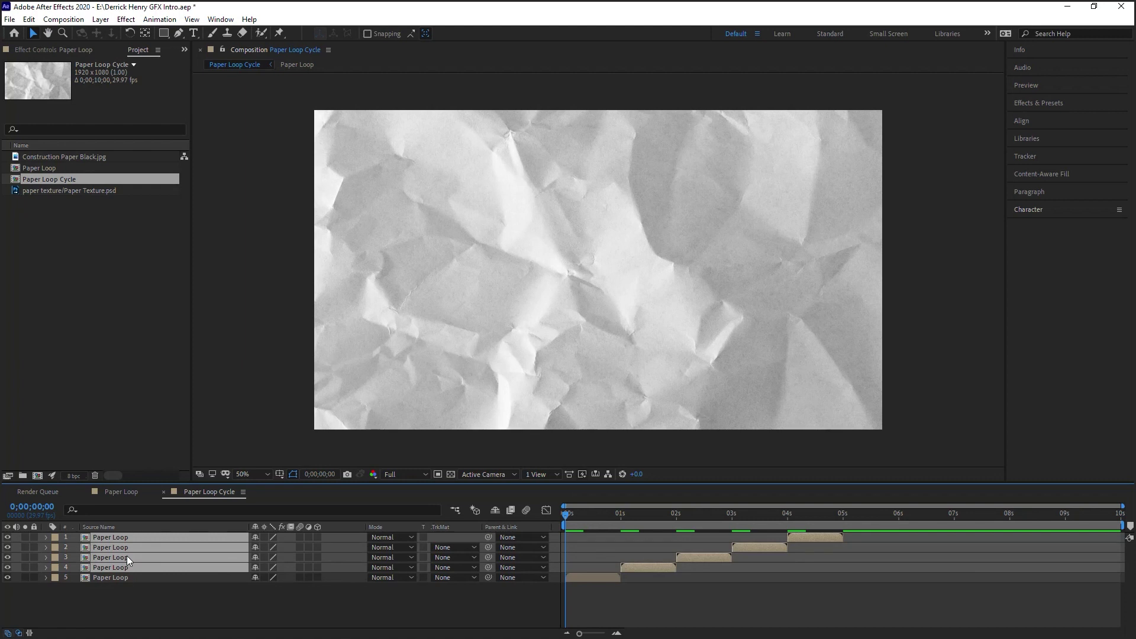
Step: Delete the four duplicate layers and enable time remapping on the Paper Loop layer
key("Delete")
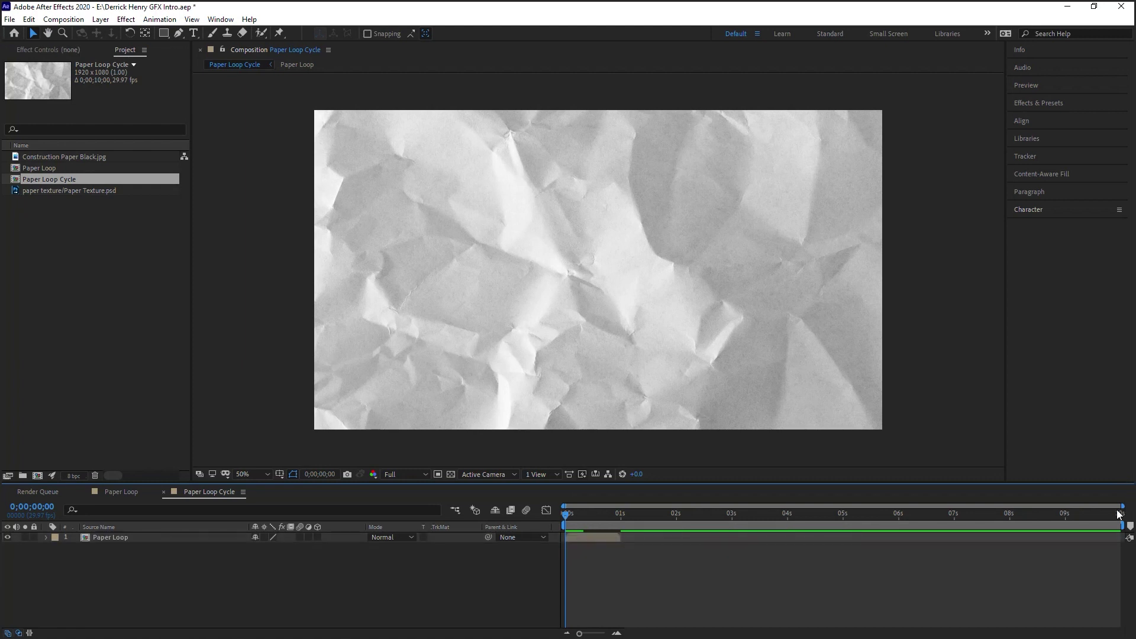
left_click_drag(1122, 507, 687, 507)
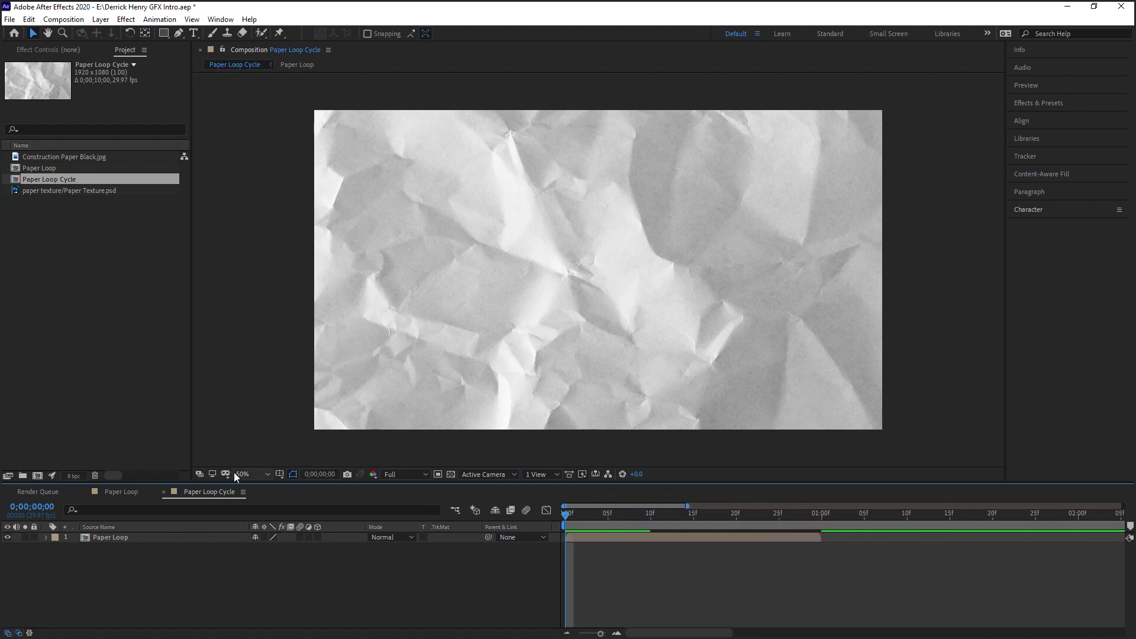
left_click(142, 538)
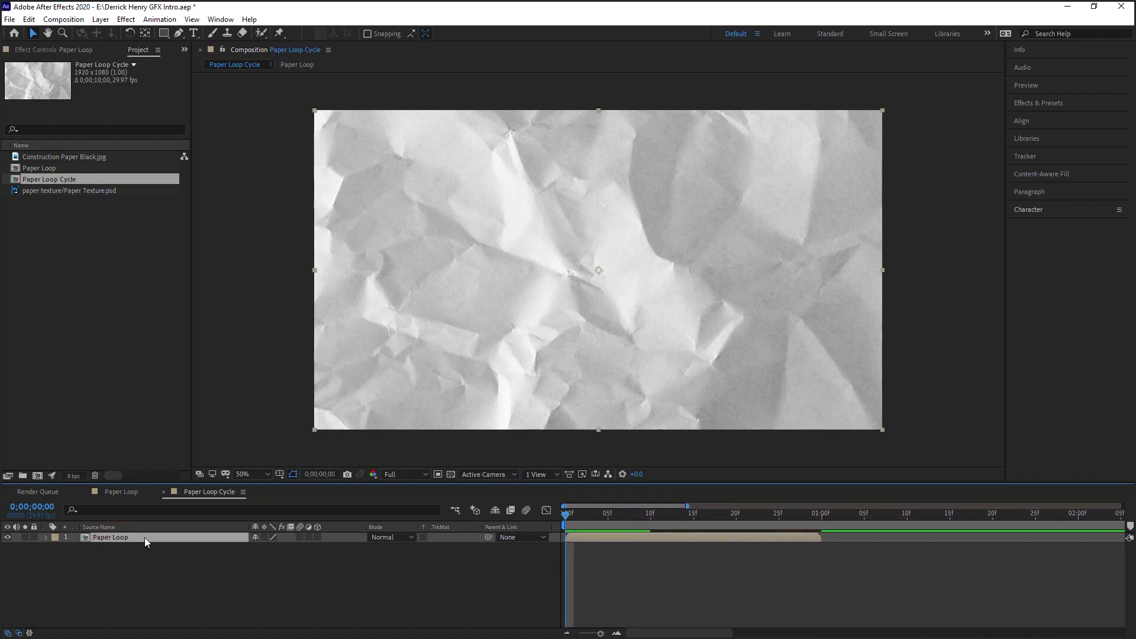
right_click(144, 537)
mouse_move(230, 264)
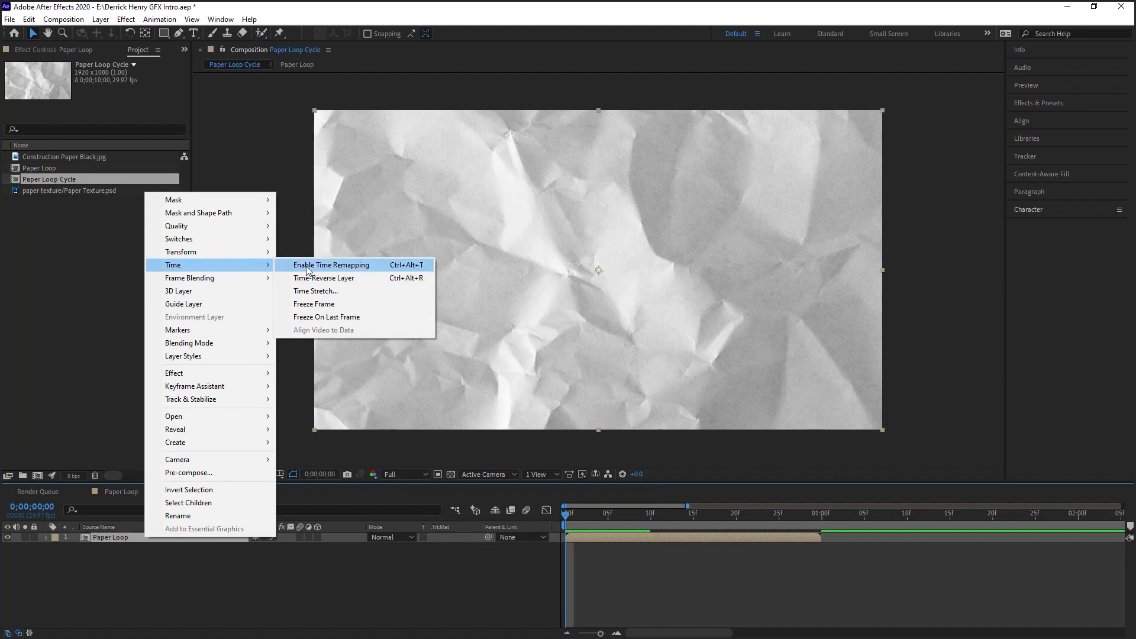
left_click(349, 268)
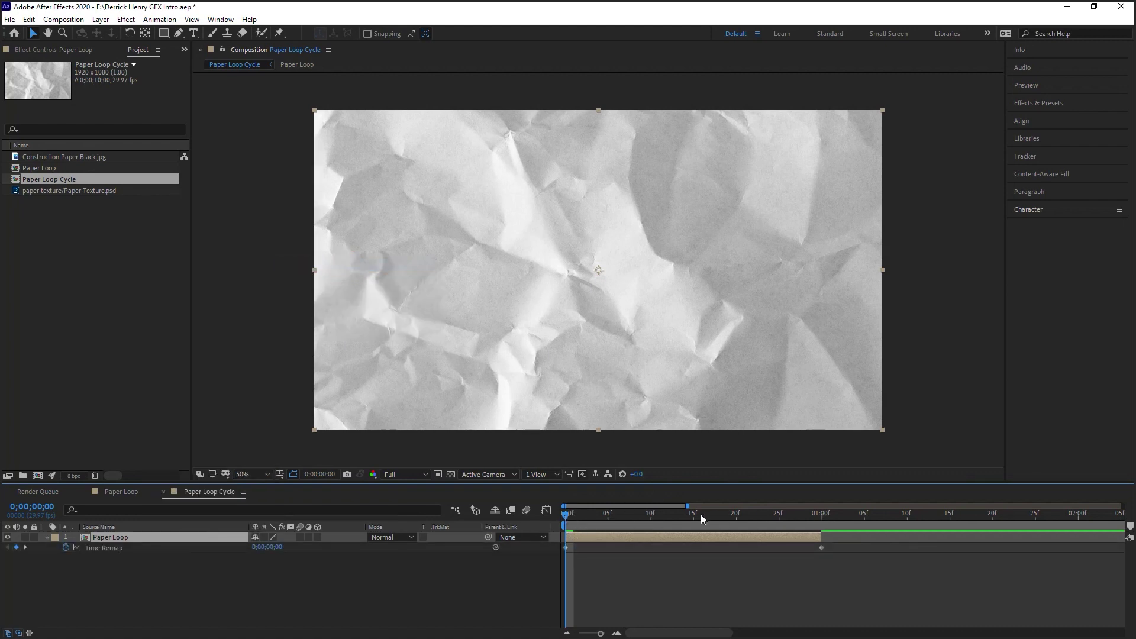
Step: Add a Time Remap keyframe at frame 29, one frame before 1;00
left_click_drag(700, 514, 821, 524)
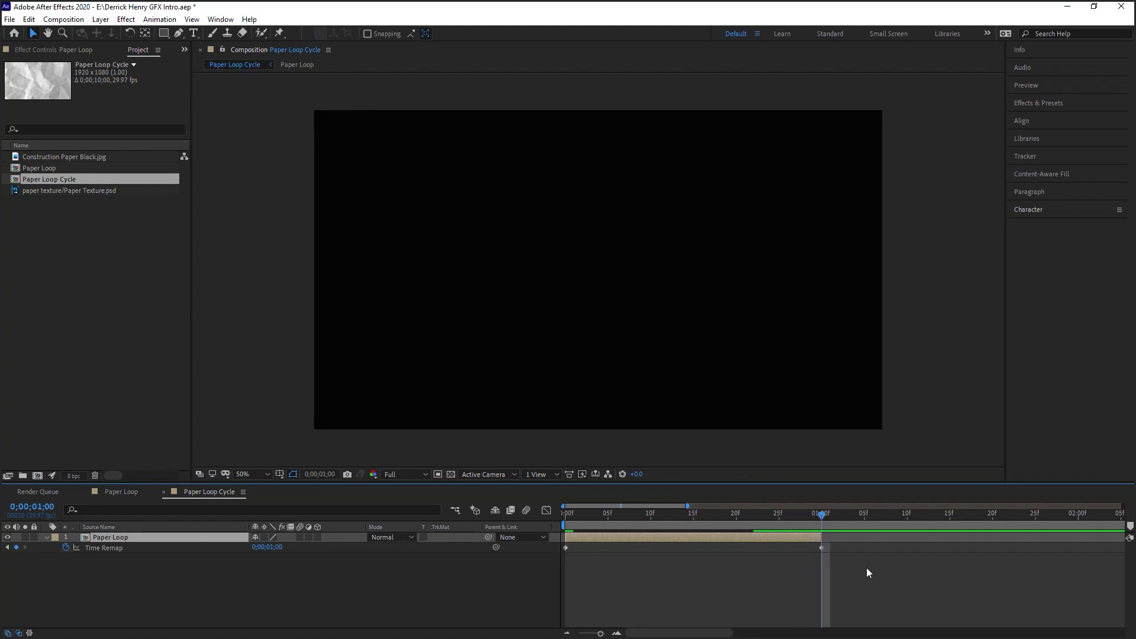
key("Page_Up")
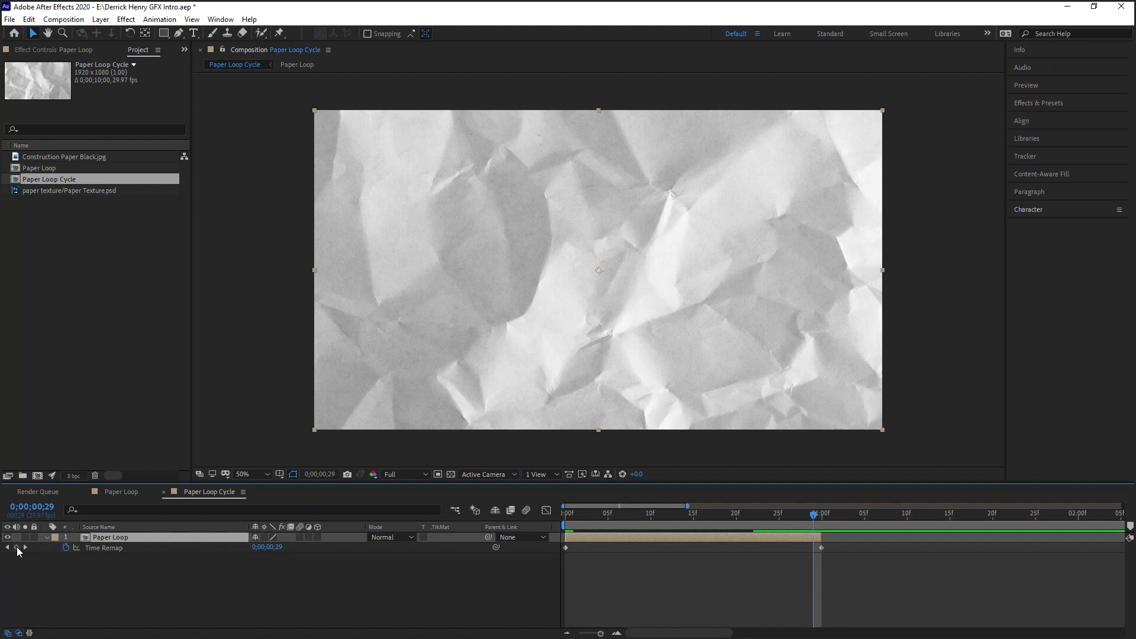
left_click(16, 547)
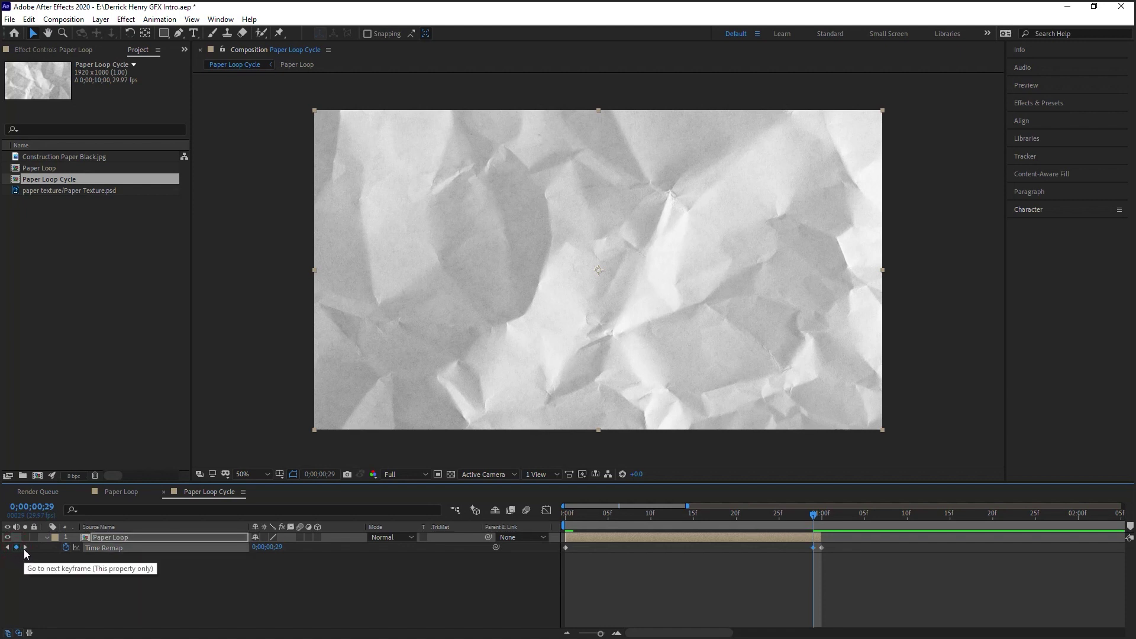
left_click(26, 547)
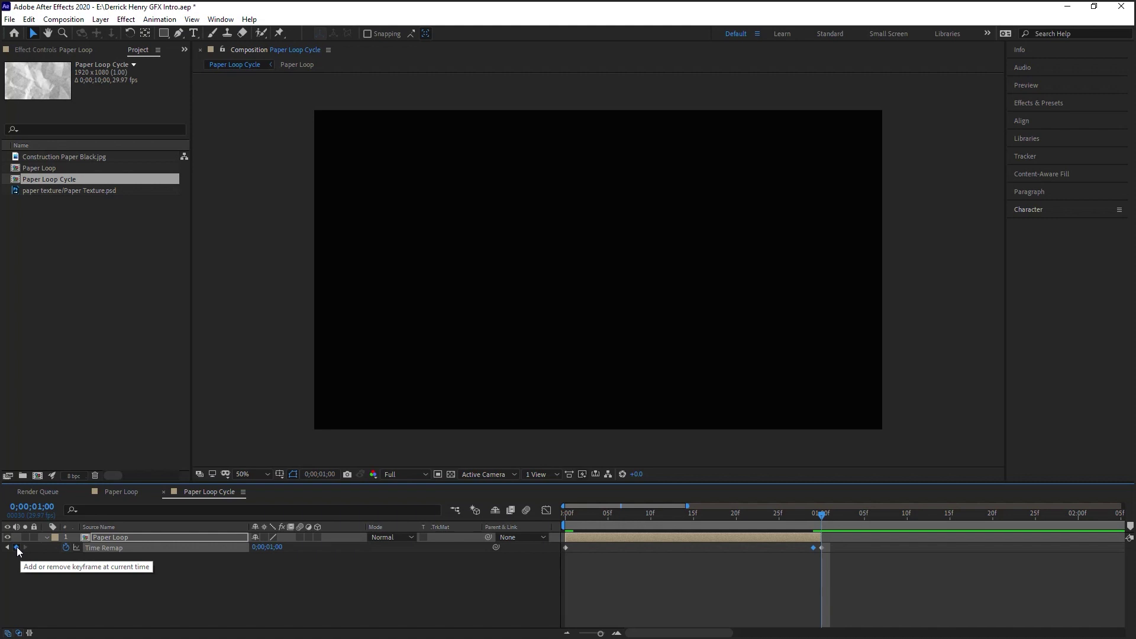
Step: Delete the one-second keyframe and give Time Remap the expression loopOut("cycle")
left_click(17, 547)
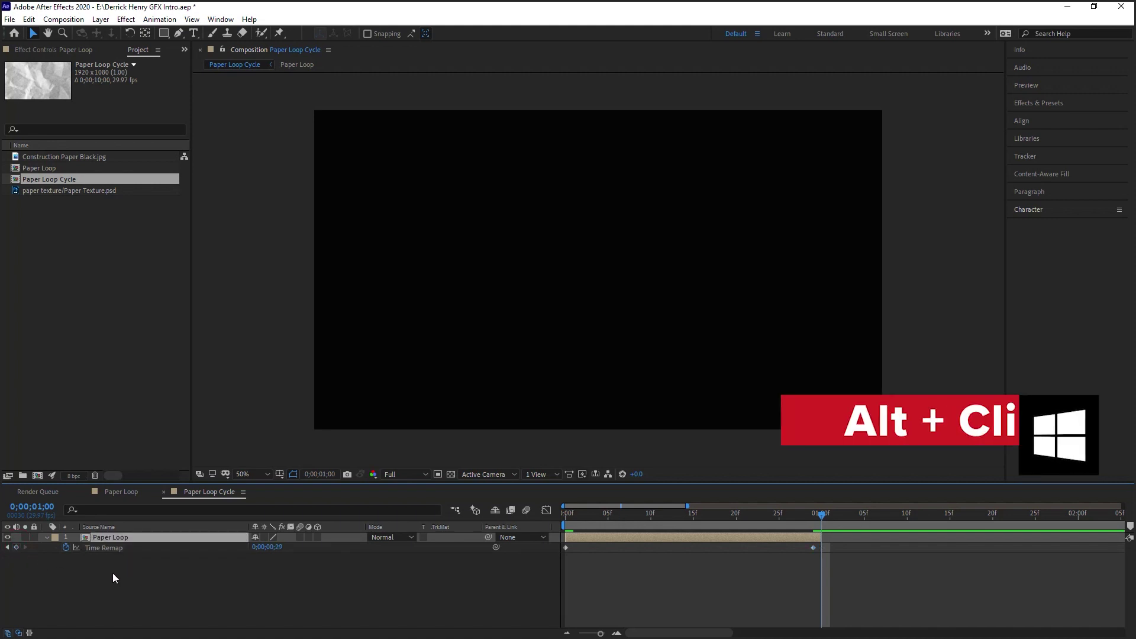
left_click(65, 547, "alt")
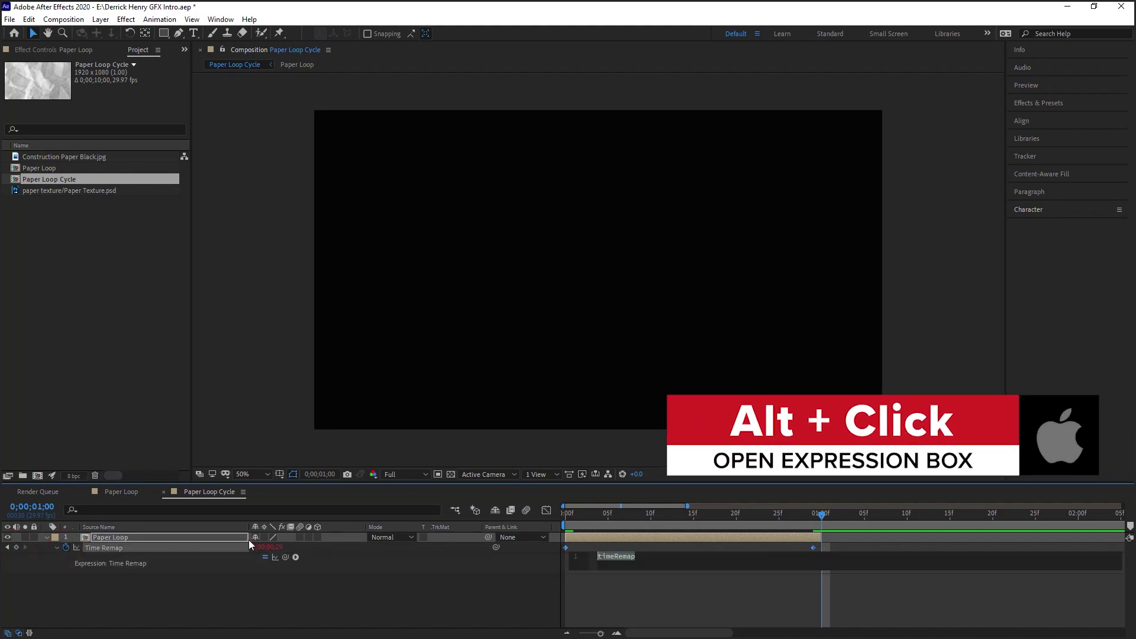
left_click(647, 559)
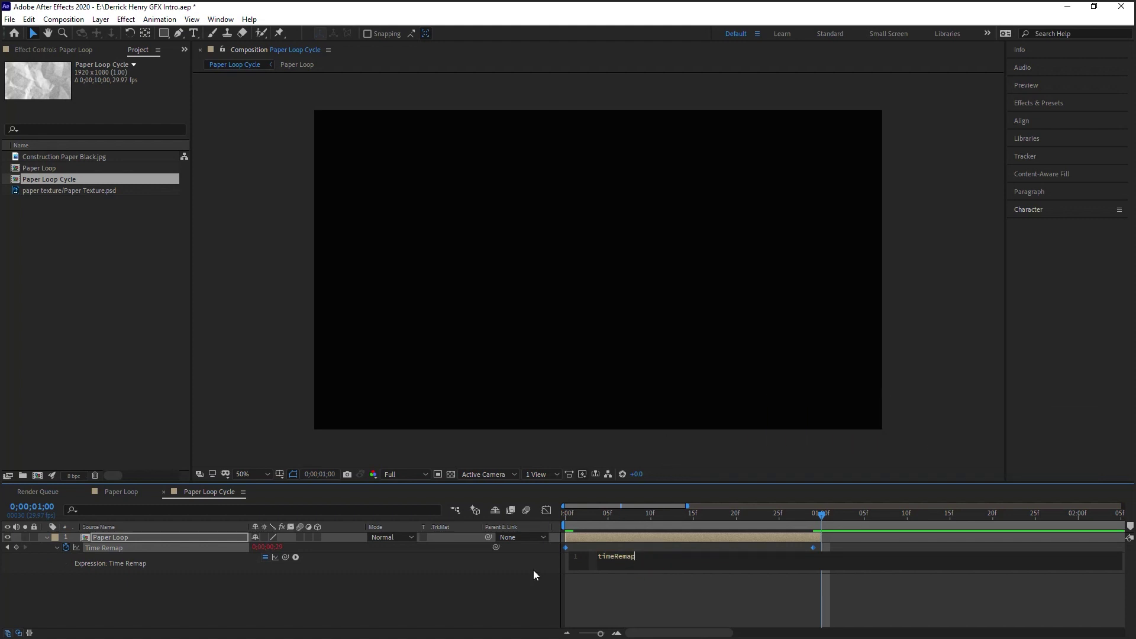
key("ctrl+a")
type("loop")
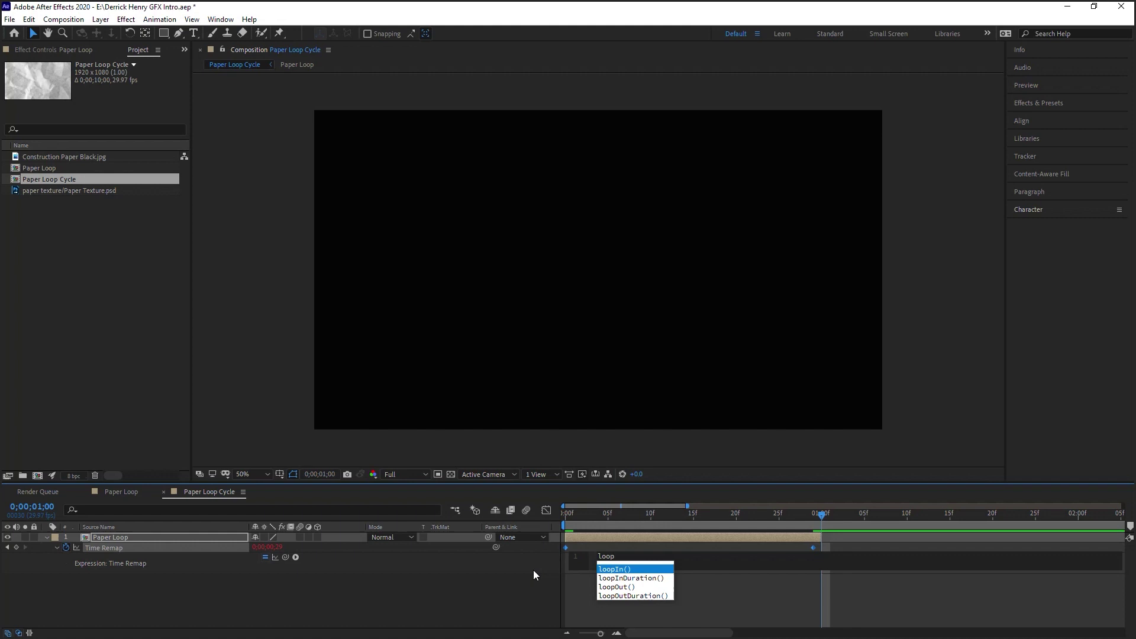
key("Down")
key("Down")
key("Return")
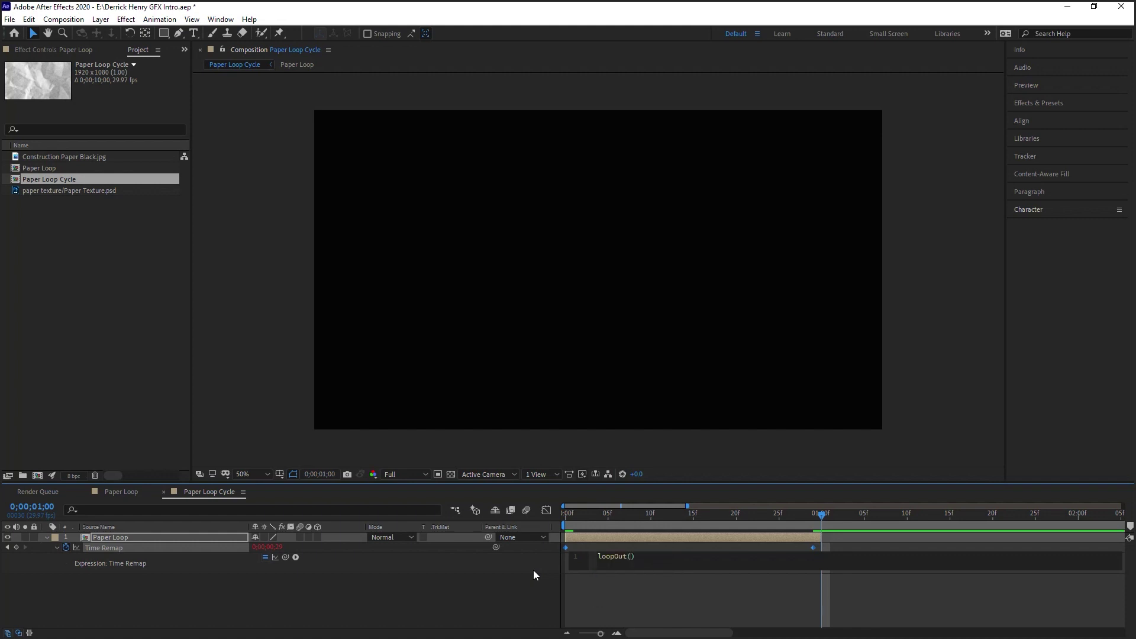
type("\"")
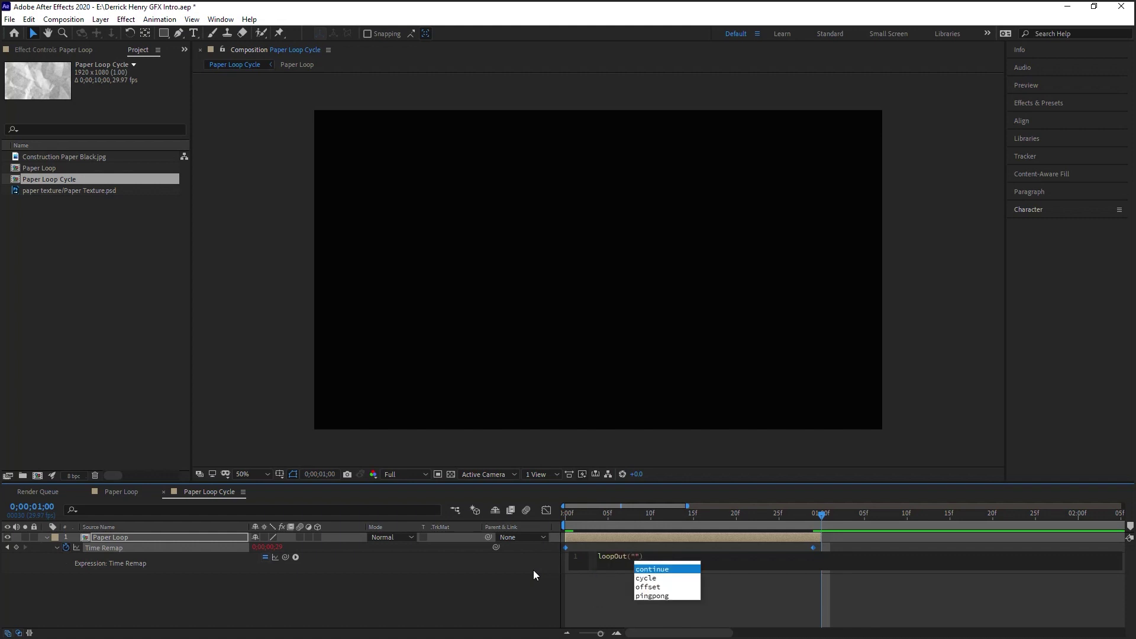
key("Down")
key("Return")
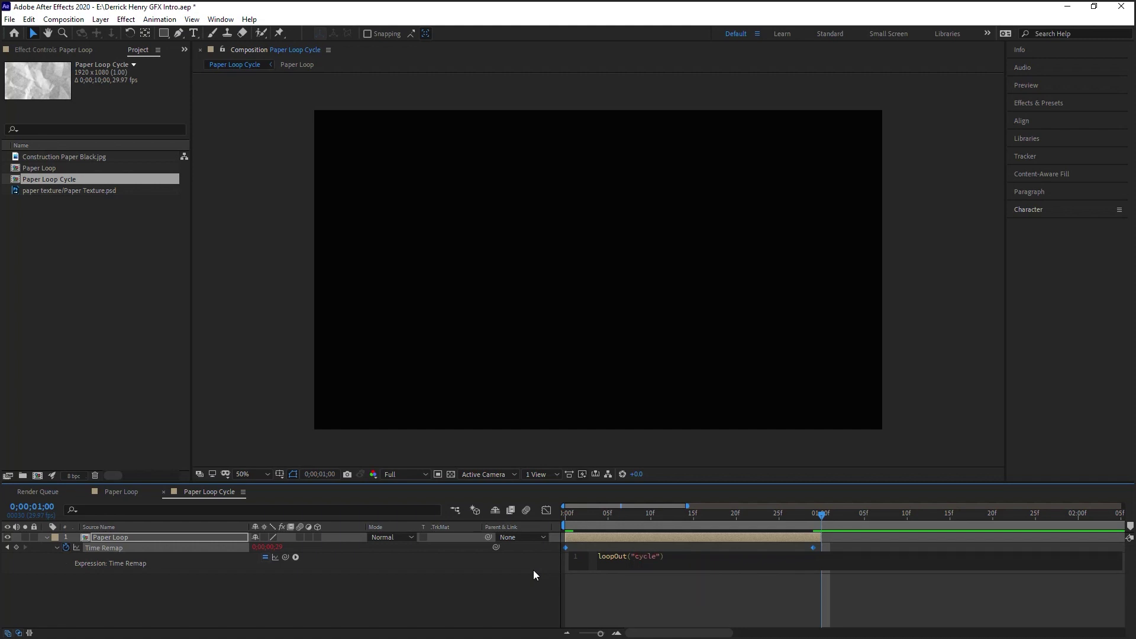
left_click_drag(668, 555, 568, 561)
left_click(678, 520)
Step: Stretch the Paper Loop layer across the 10-second timeline and preview from frame 0
left_click_drag(687, 506, 1125, 498)
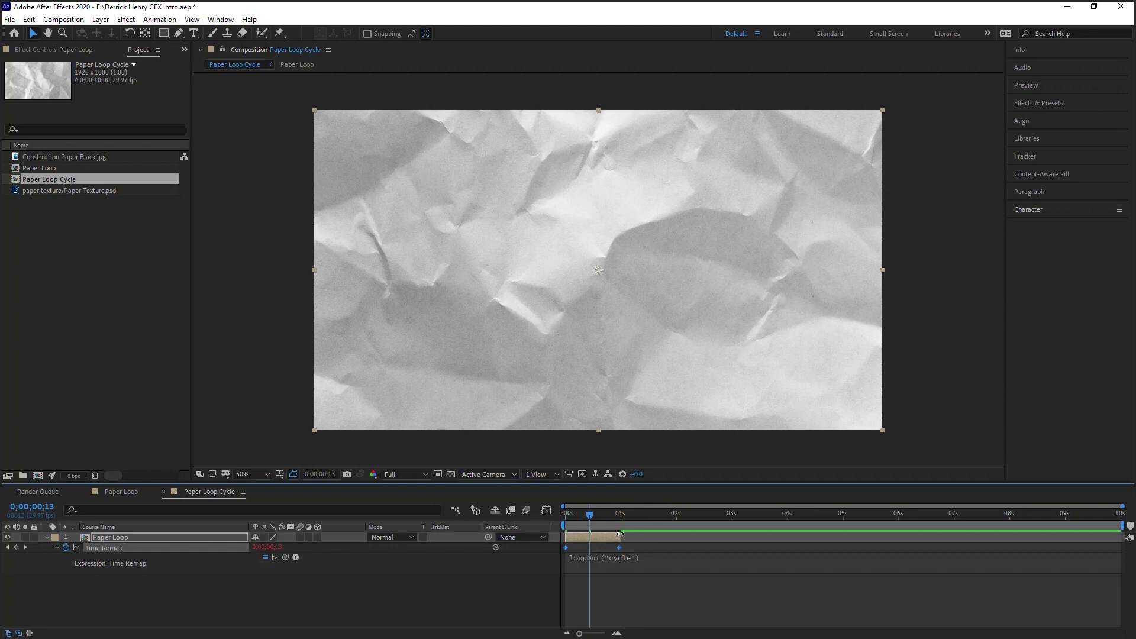
left_click_drag(620, 534, 817, 536)
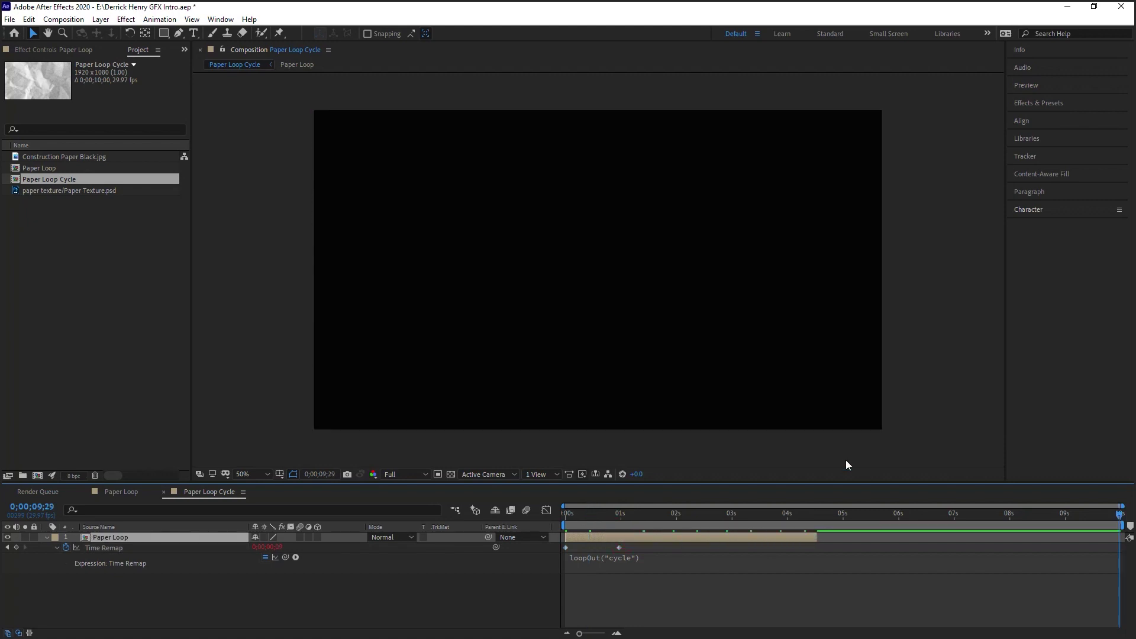
left_click(569, 515)
key("space")
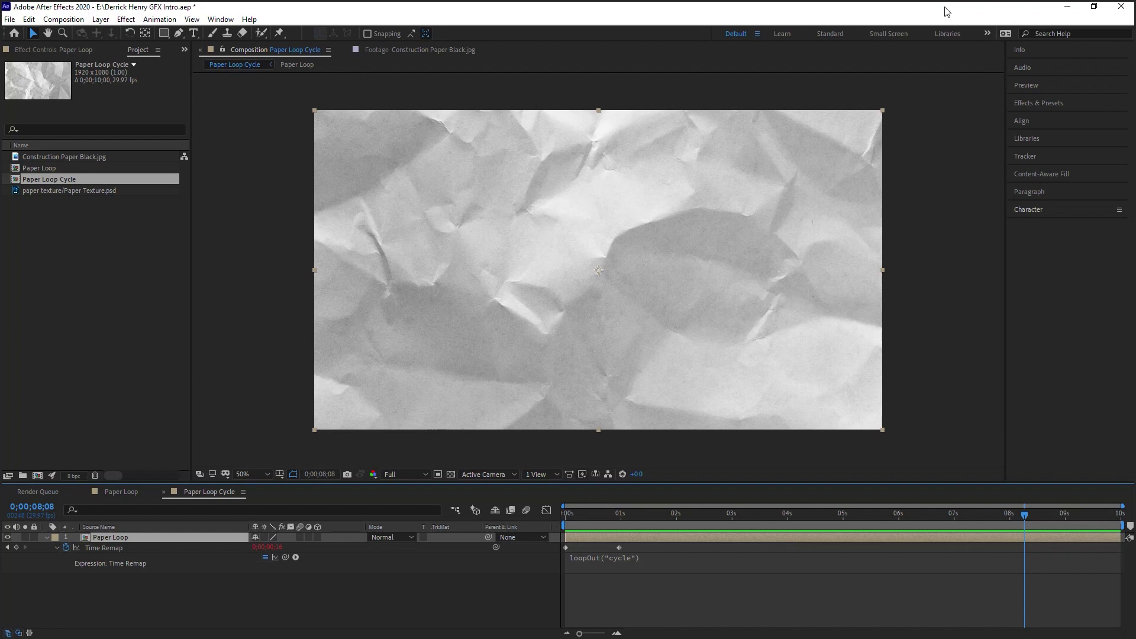
Step: View Construction Paper Black.jpg and create a one-second composition named Texture Loop
left_click(90, 156)
double_click(101, 157)
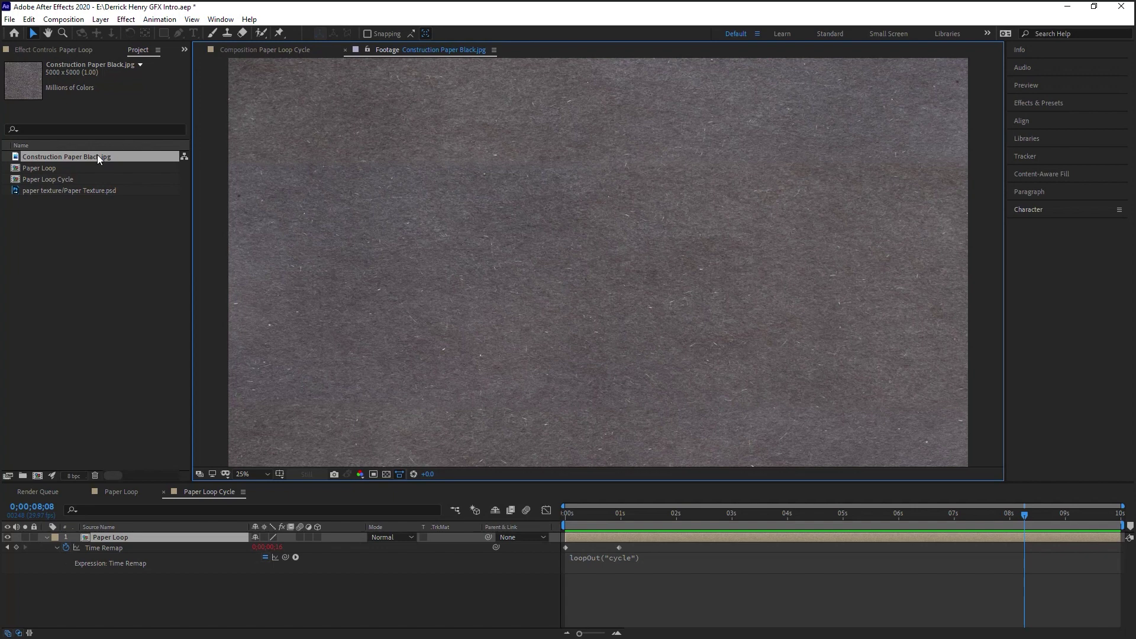
left_click(37, 475)
type("Texture Loop")
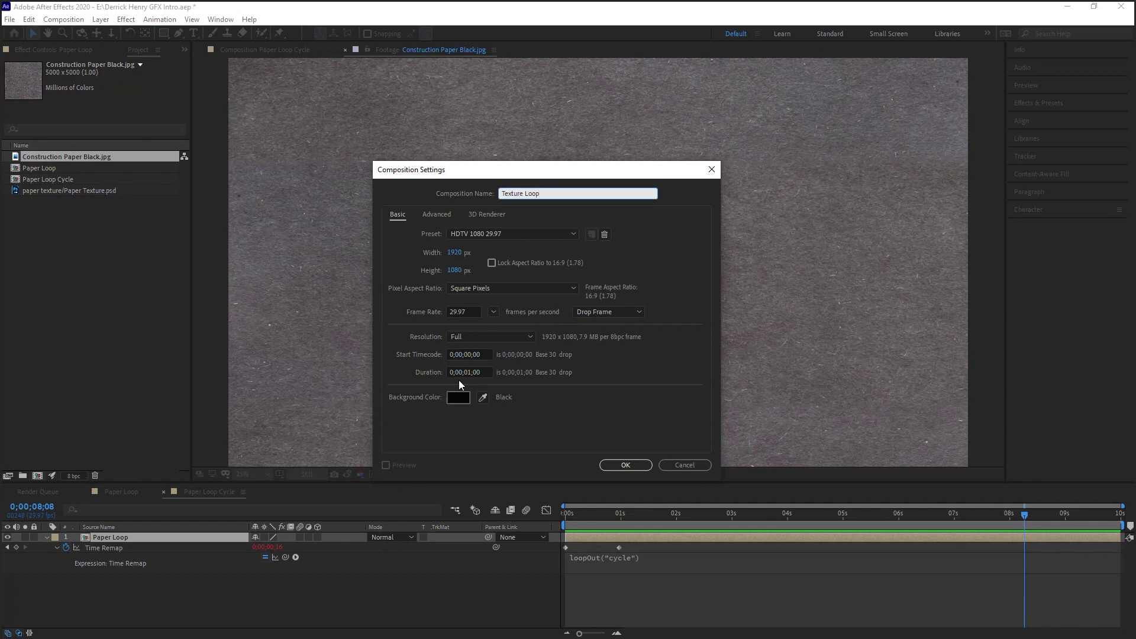
left_click_drag(463, 371, 471, 371)
key("Return")
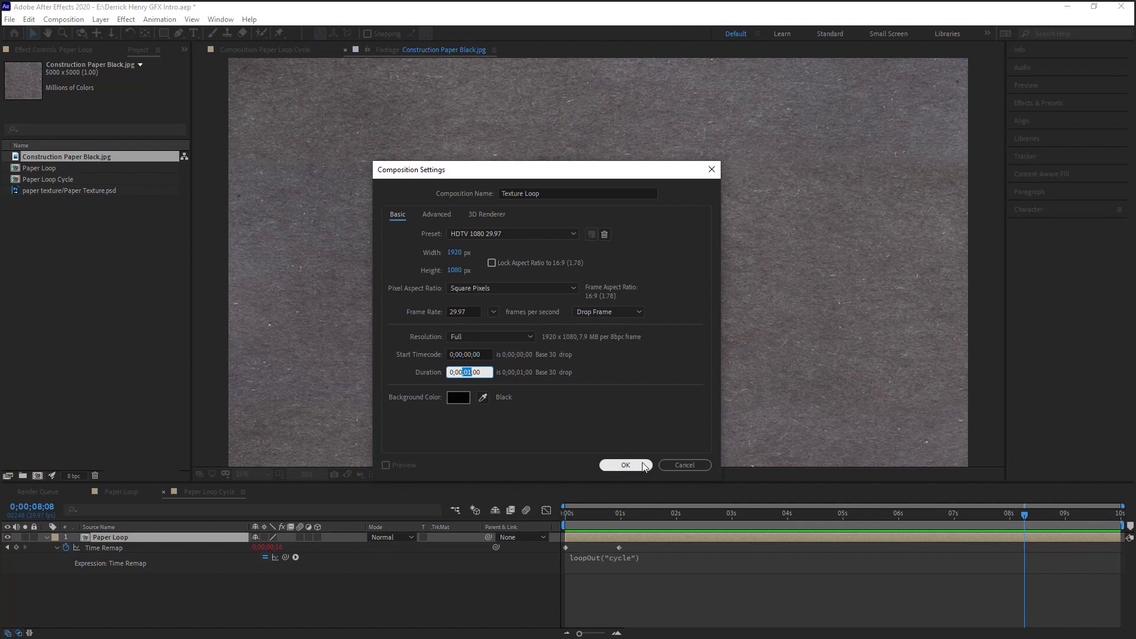
Step: Add Construction Paper Black.jpg to Texture Loop and split it at frames 10 and 20
left_click_drag(90, 157, 225, 585)
left_click(749, 523)
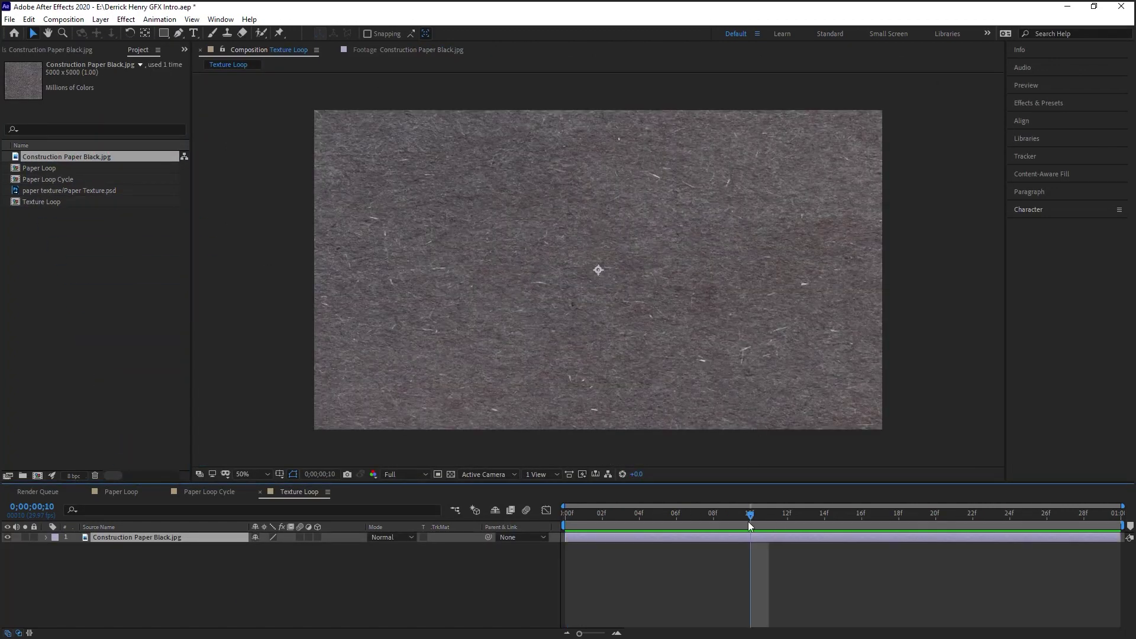
key("ctrl+shift+d")
left_click_drag(844, 518, 942, 515)
key("ctrl+shift+d")
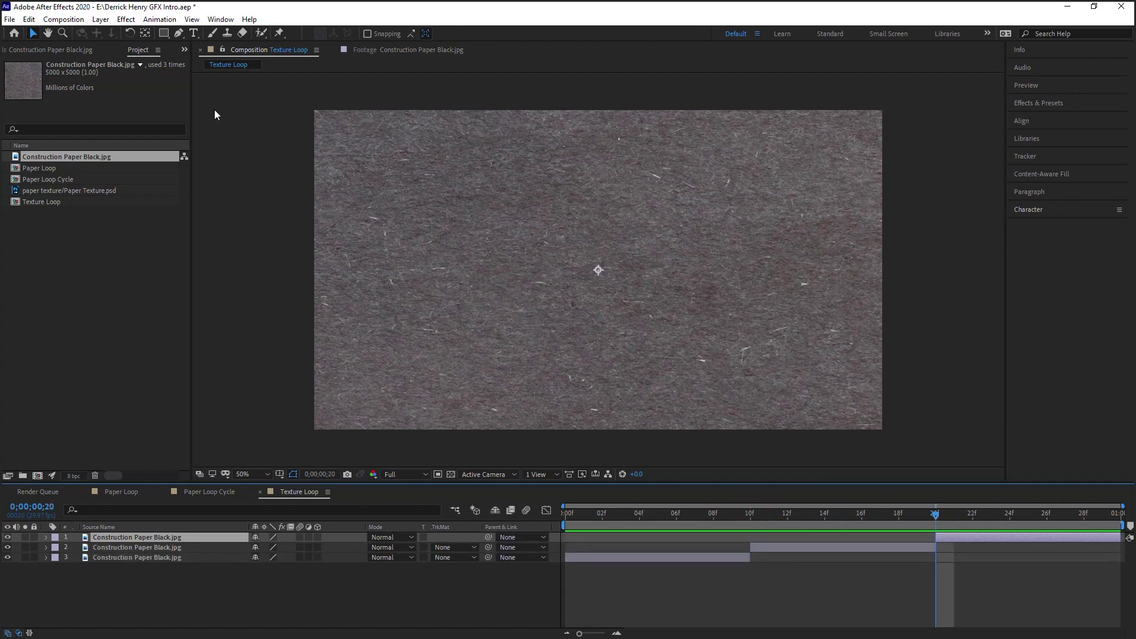
Step: Add a new adjustment layer above the texture layers via Layer > New
left_click(101, 20)
mouse_move(119, 34)
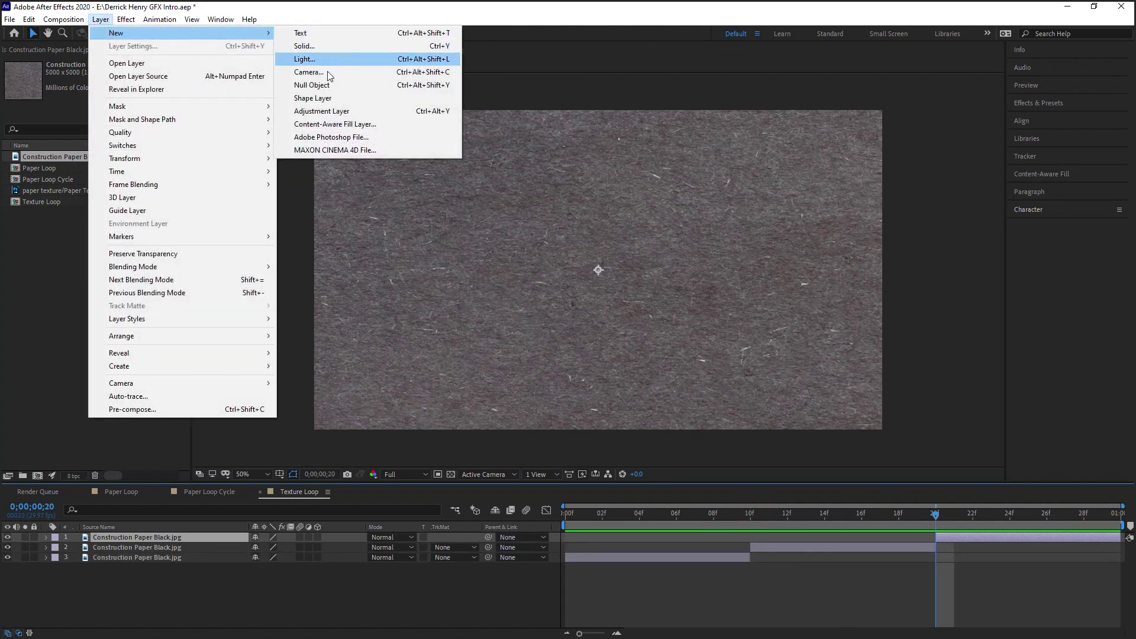
left_click(343, 111)
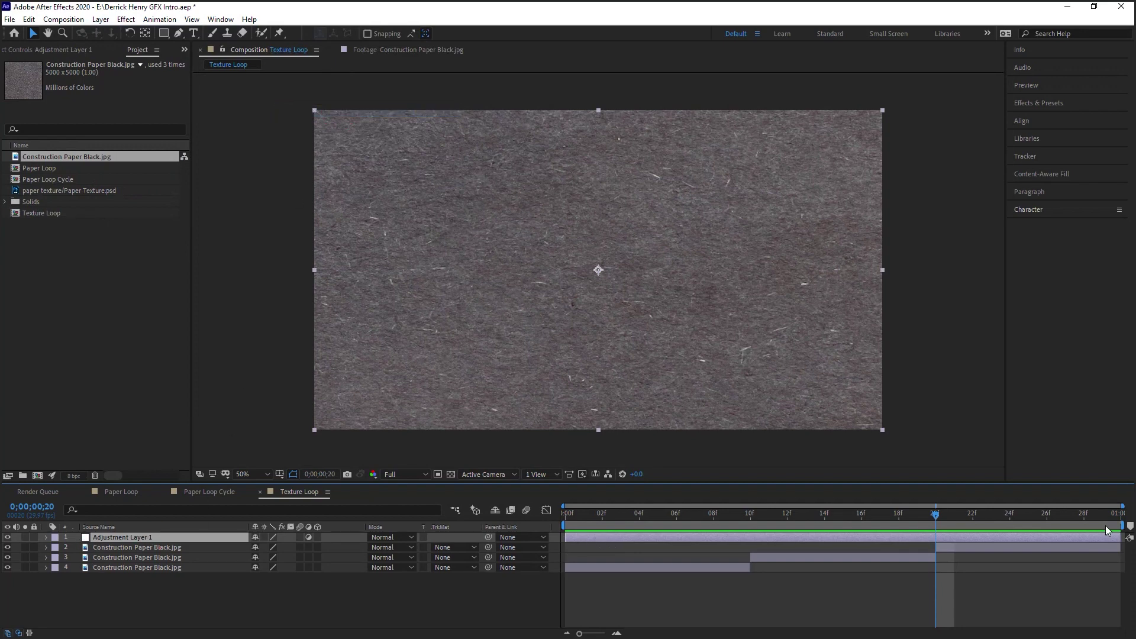
Step: Apply the Black & White and Levels color correction effects to the adjustment layer
left_click(126, 19)
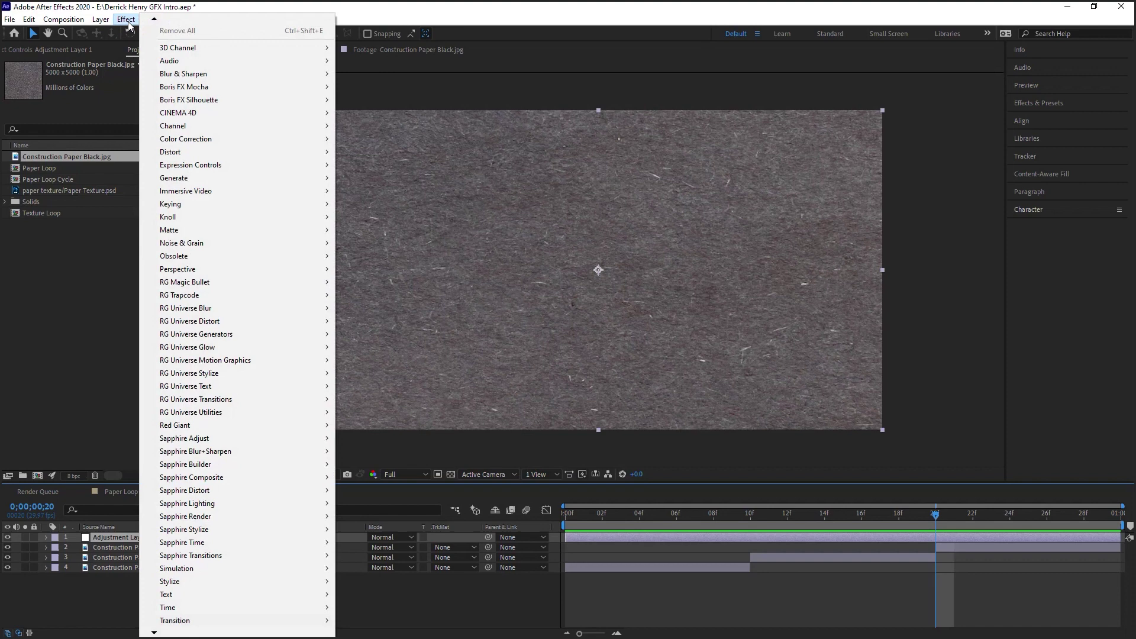
left_click(223, 140)
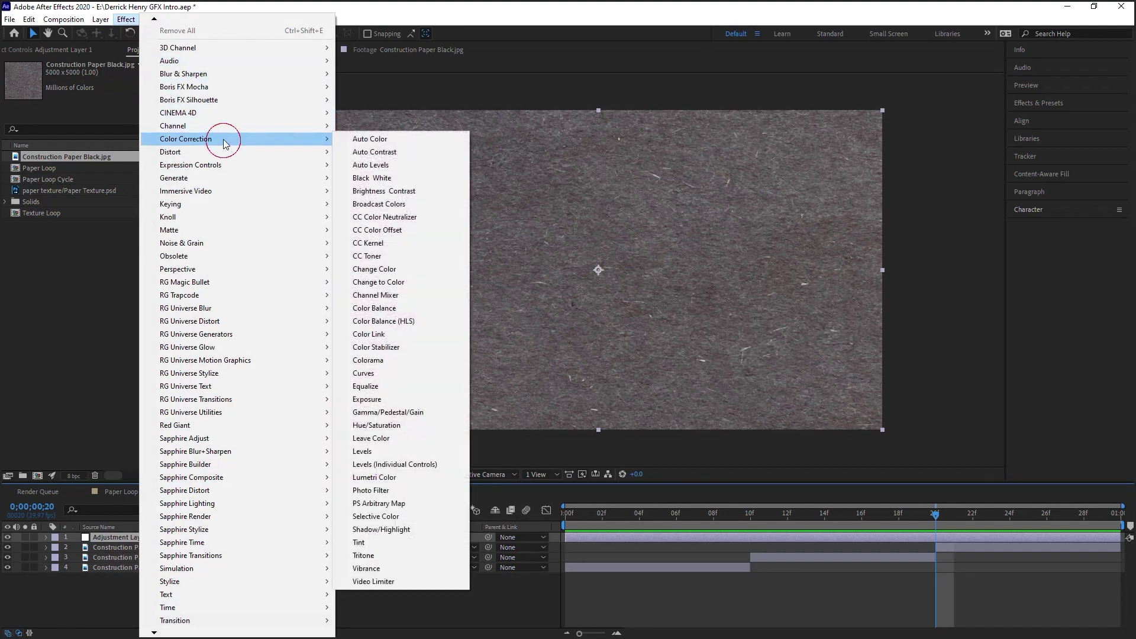
left_click(395, 179)
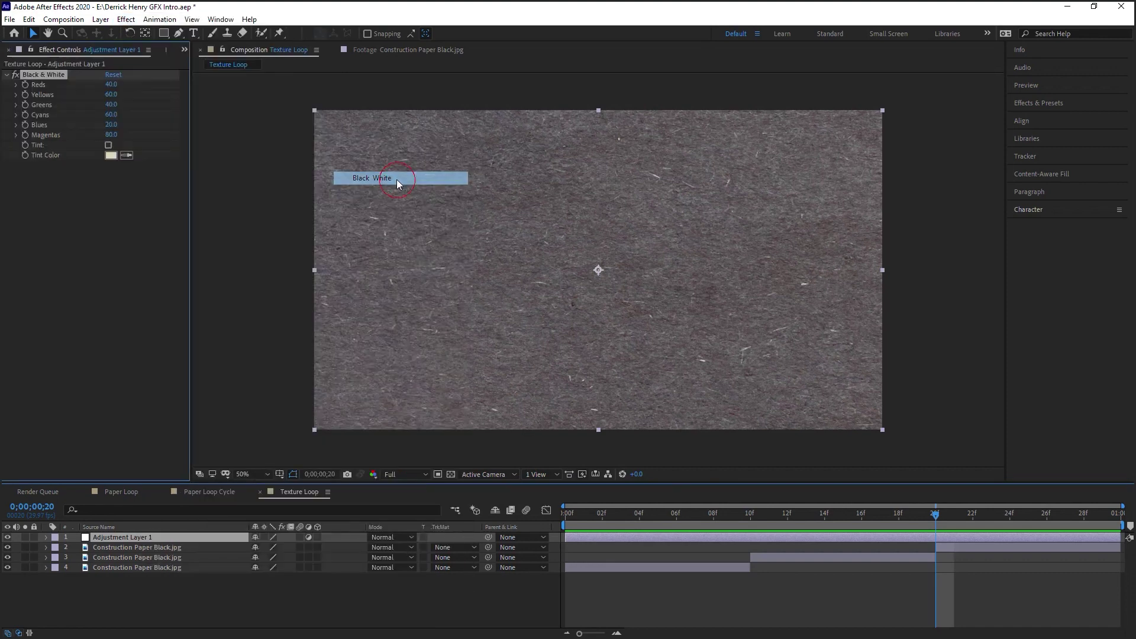
left_click(126, 21)
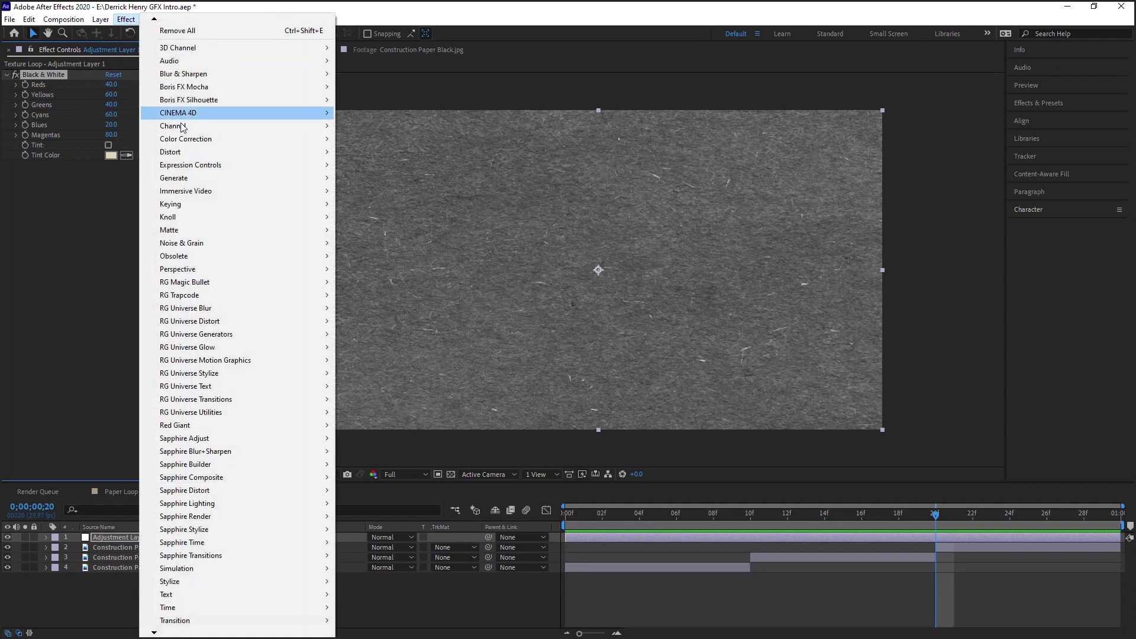
mouse_move(302, 140)
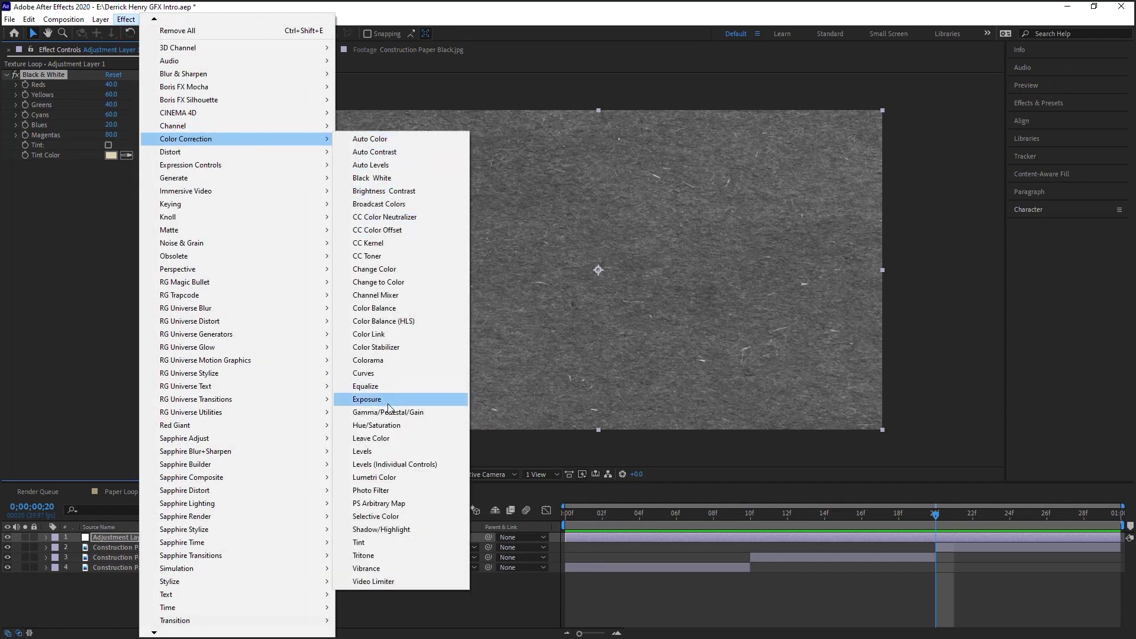
left_click(386, 451)
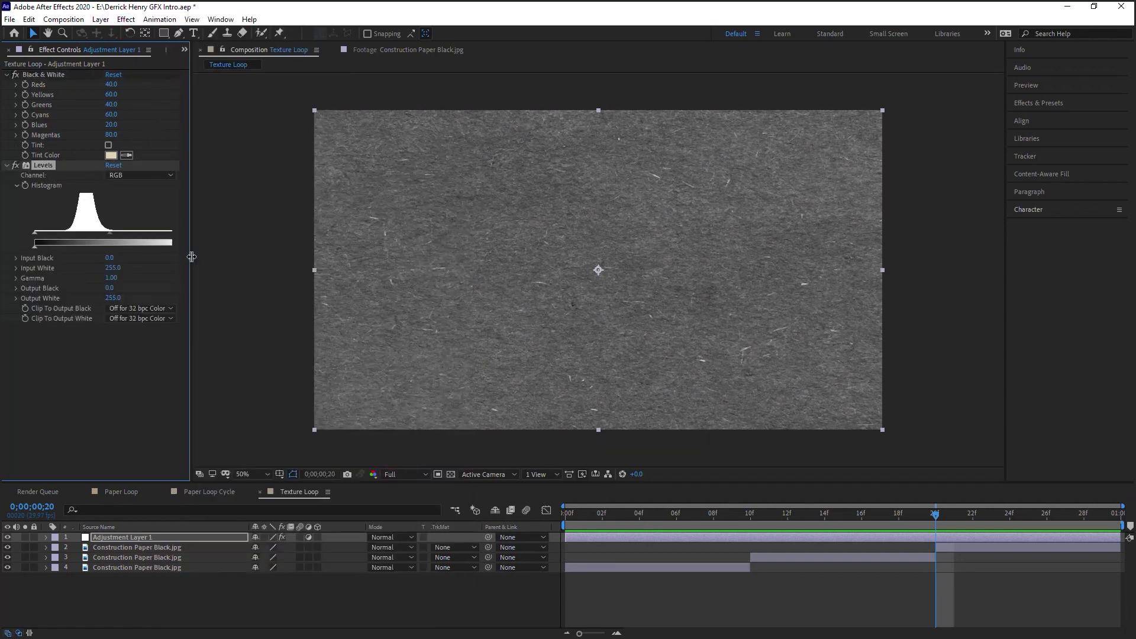
Step: Set Levels Input Black to 129 and Input White to 186
left_click_drag(191, 254, 214, 253)
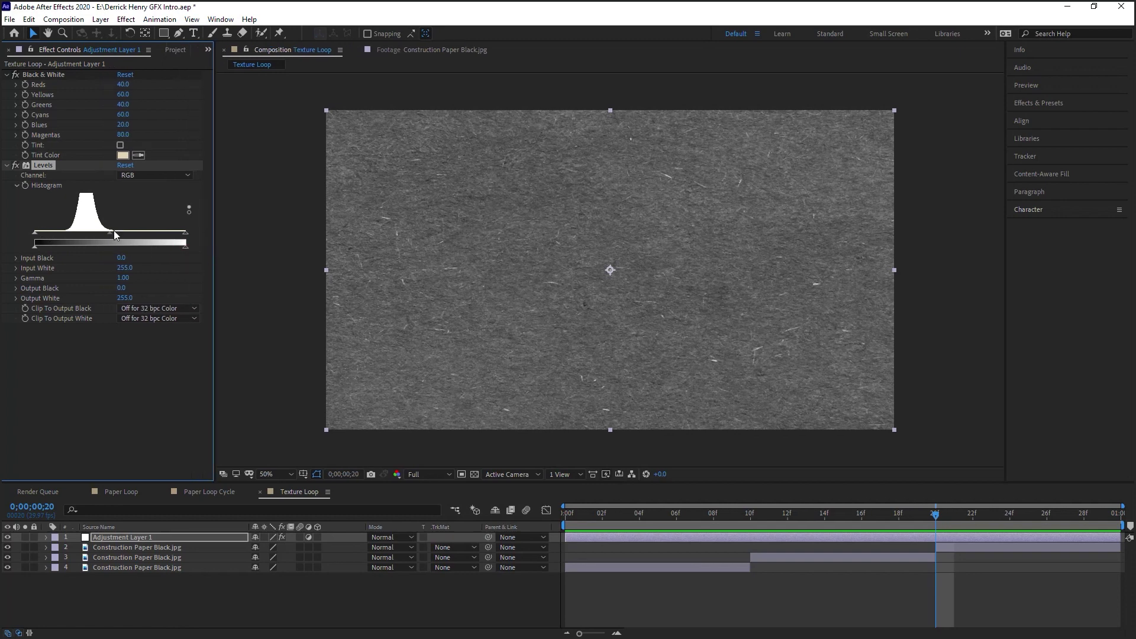
left_click_drag(35, 233, 110, 235)
left_click_drag(186, 233, 145, 244)
Step: Fine-tune Input White to 186 and move texture layer 3 up and to the right
left_click_drag(591, 526, 562, 515)
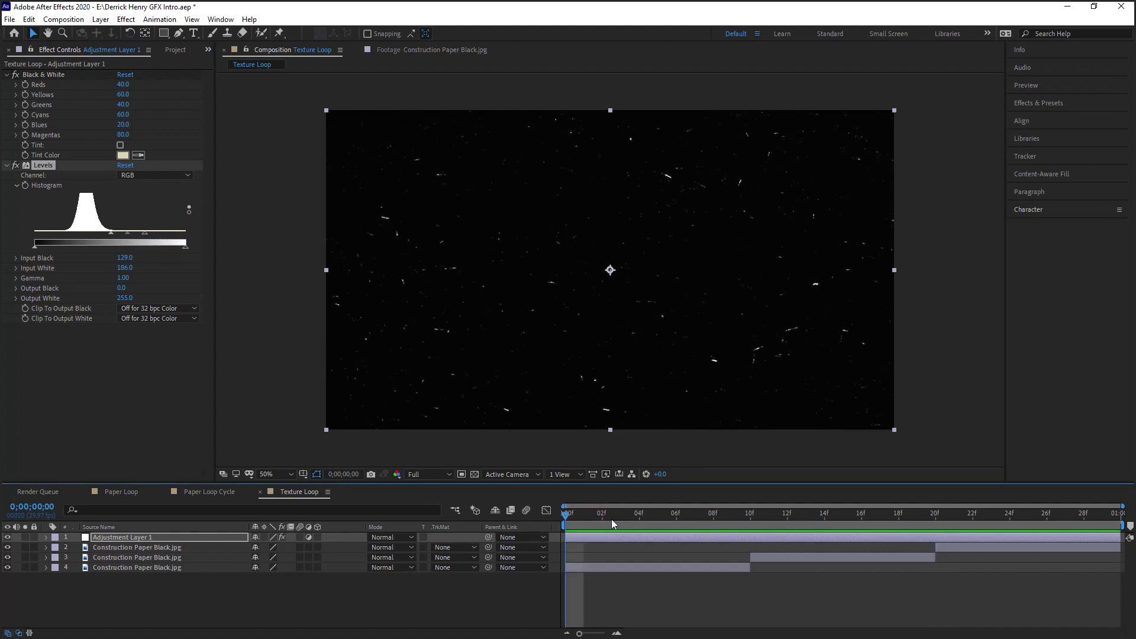
left_click(187, 567)
left_click(824, 513)
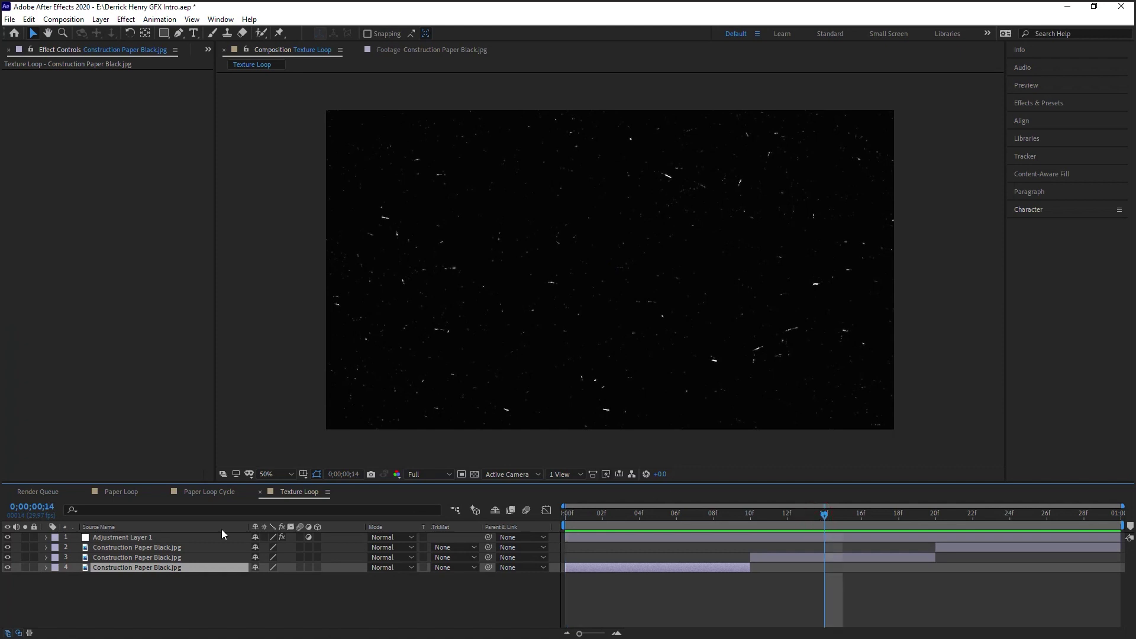
left_click(168, 557)
left_click_drag(609, 380, 687, 230)
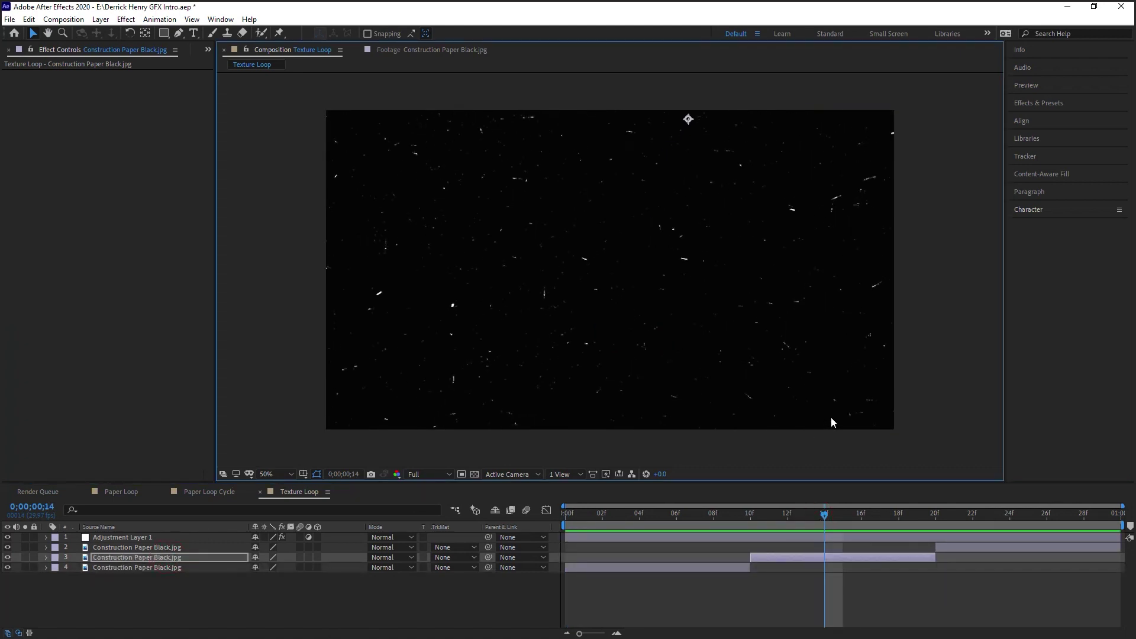
Step: Restore the Project panel from the hidden-panels menu and check frame 24
left_click(989, 547)
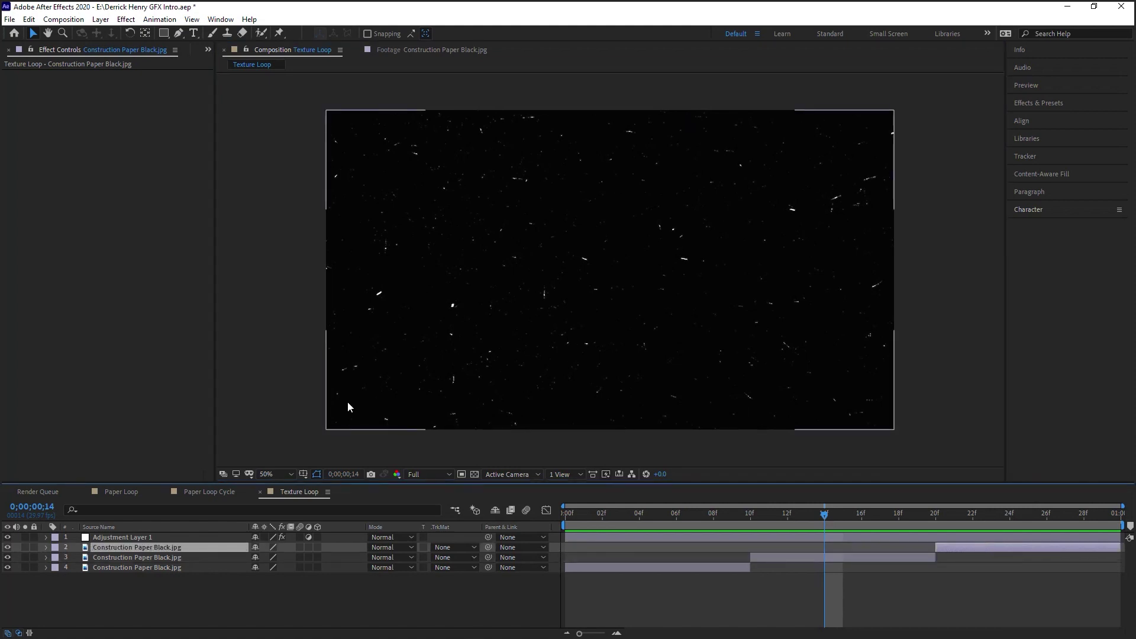
left_click(127, 213)
left_click(207, 51)
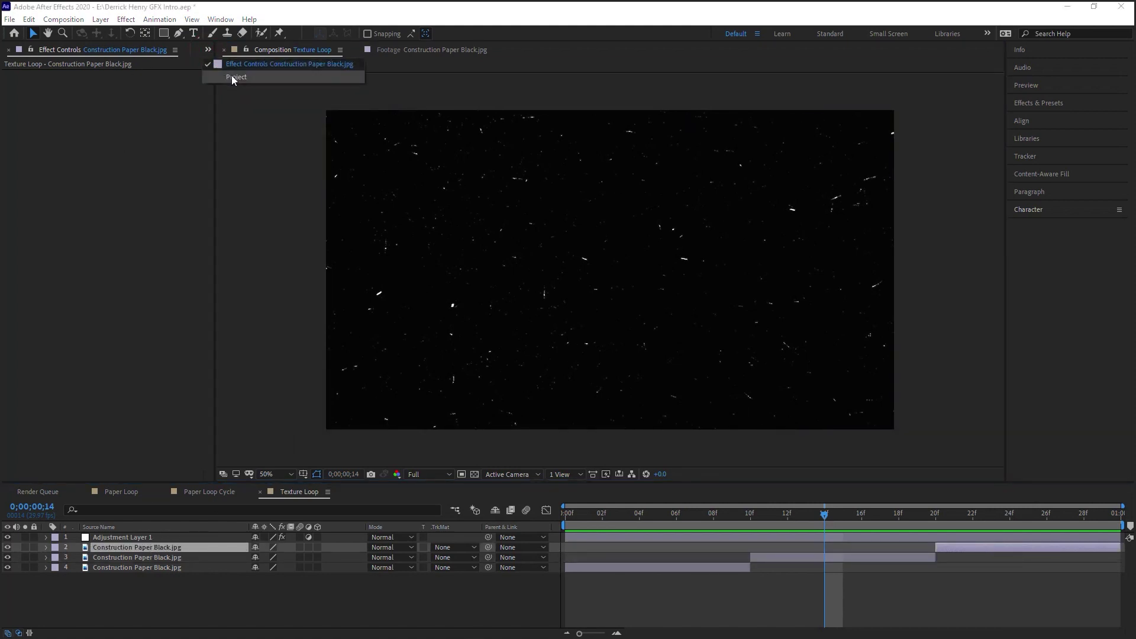
left_click(231, 76)
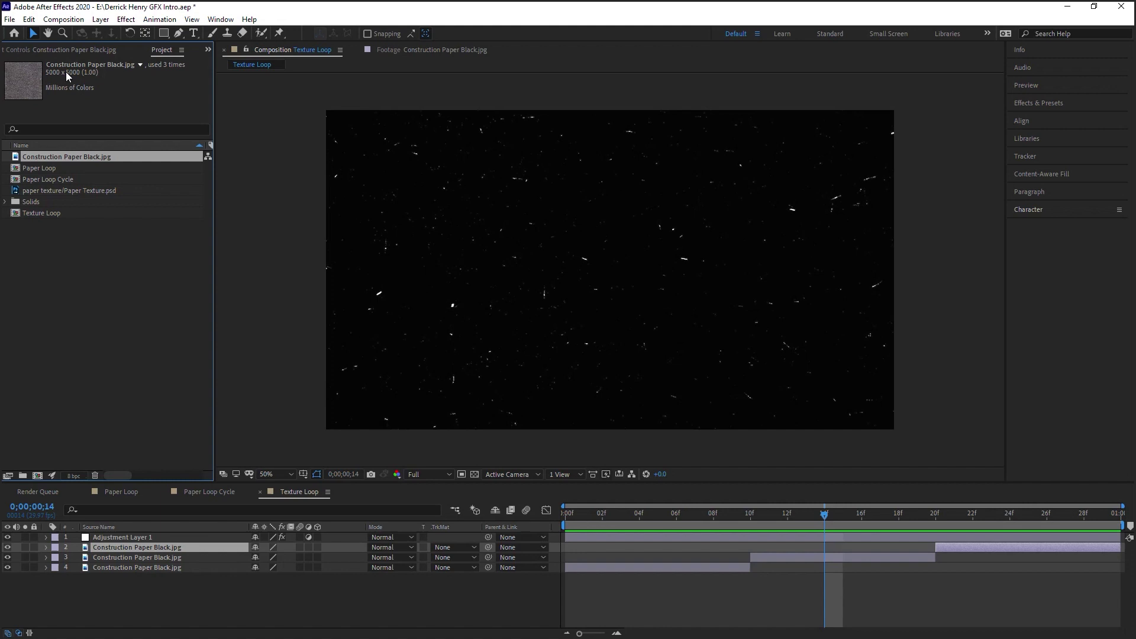
left_click(1011, 516)
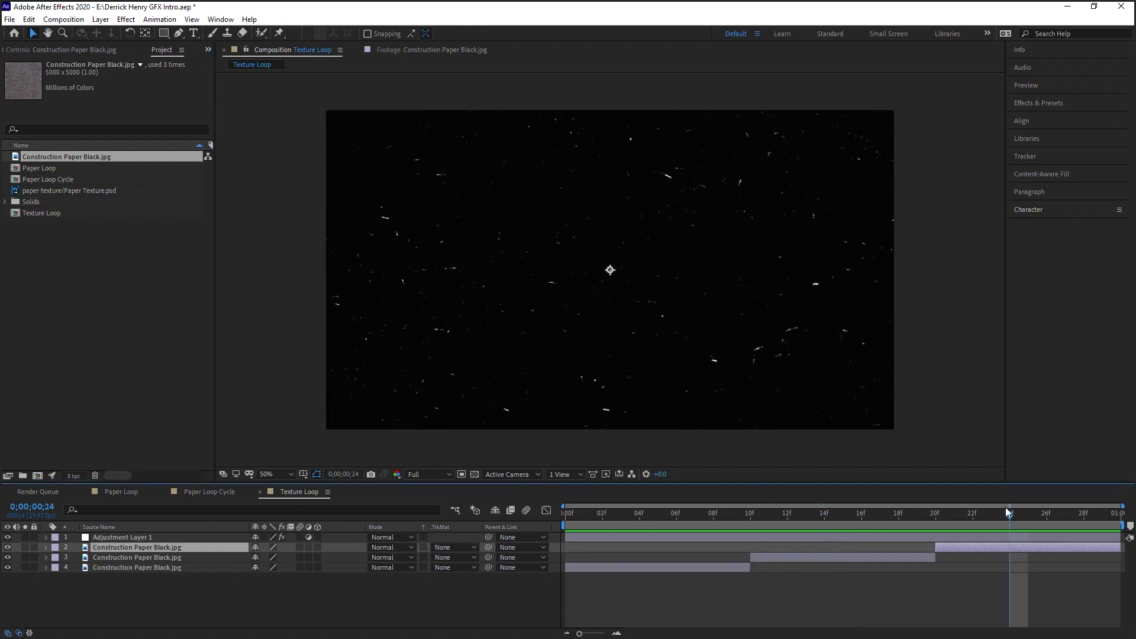
left_click(814, 322)
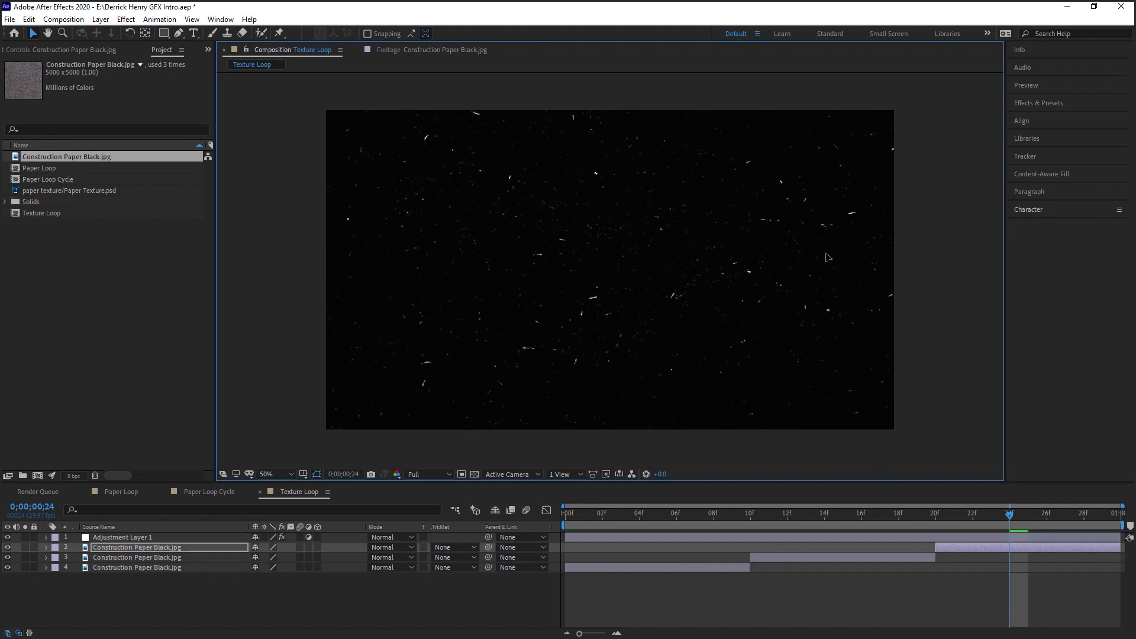
Step: Preview the speck texture animation from the start, then switch to the Paper Loop Cycle comp
key("space")
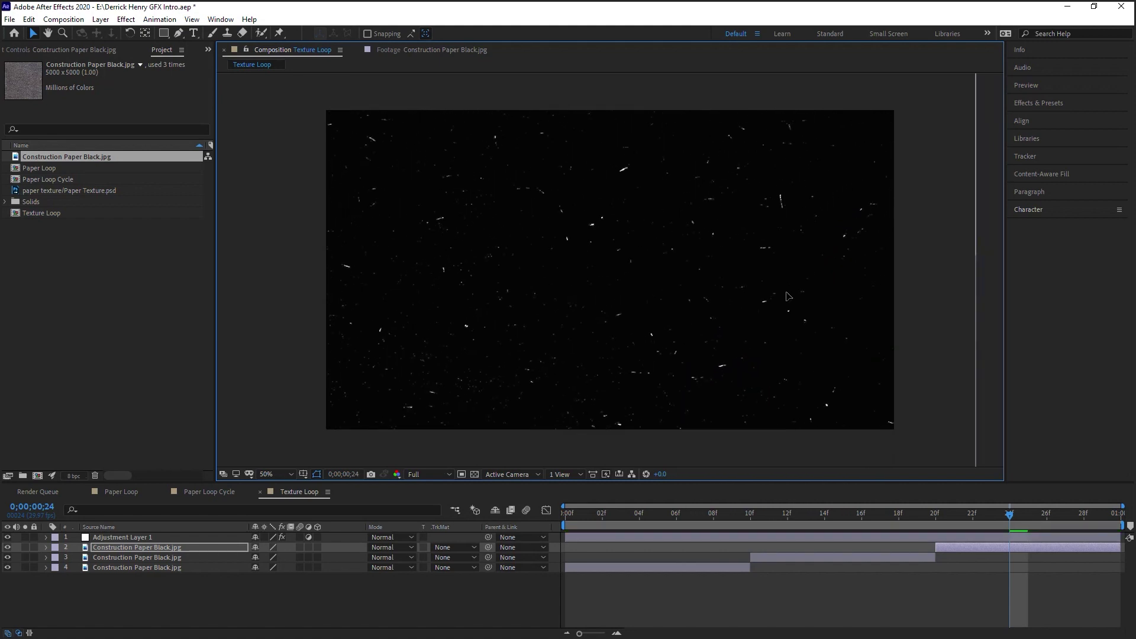
left_click(488, 520)
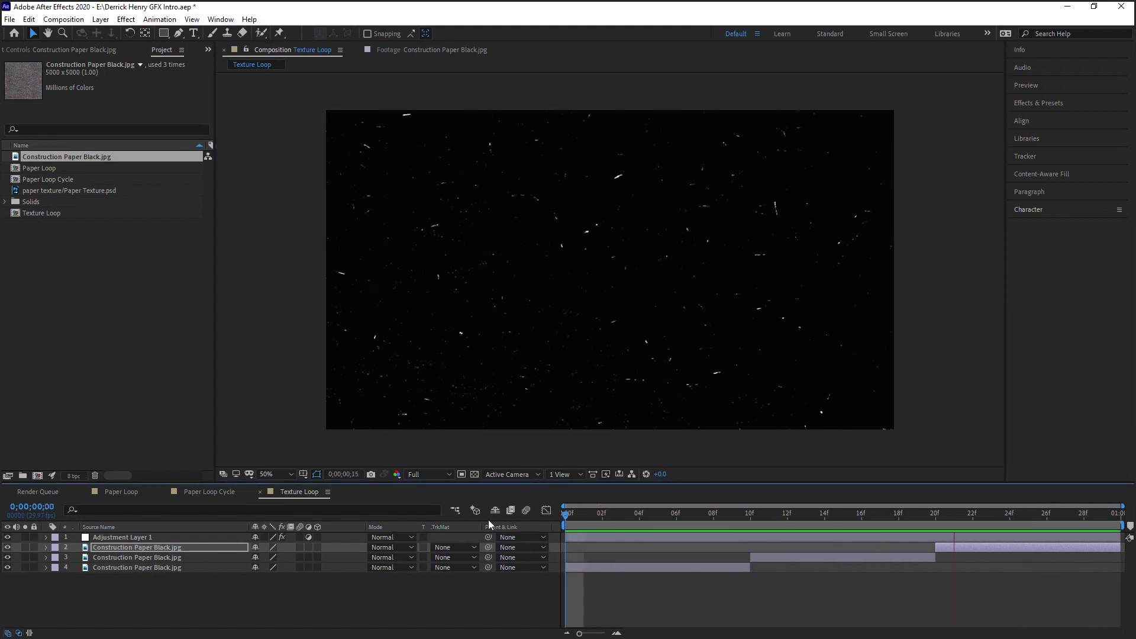
key("space")
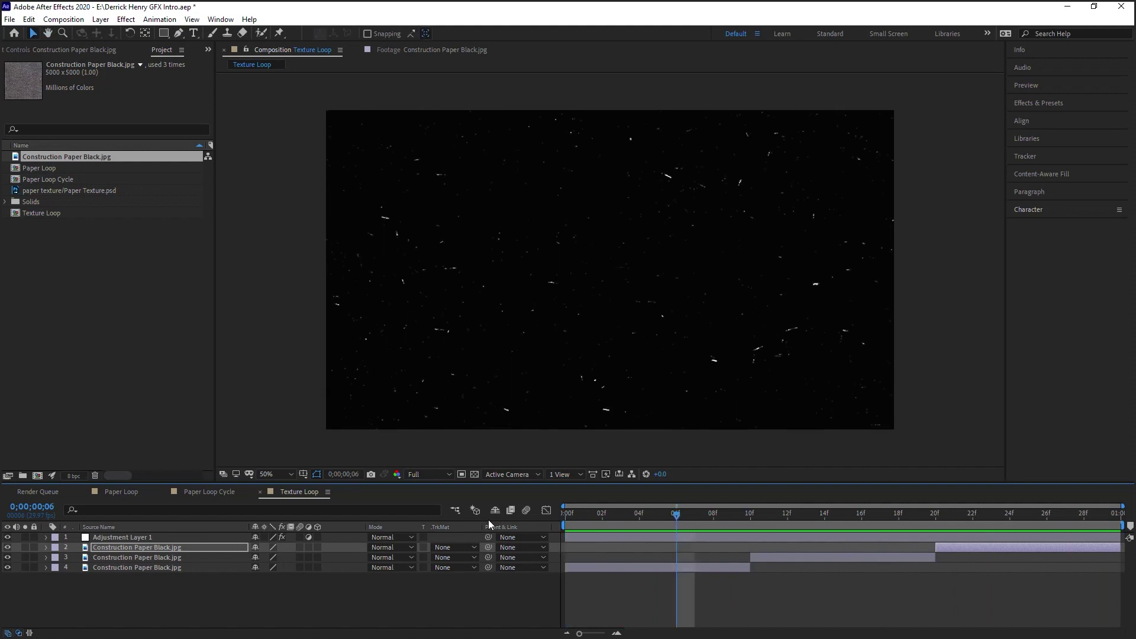
left_click(214, 492)
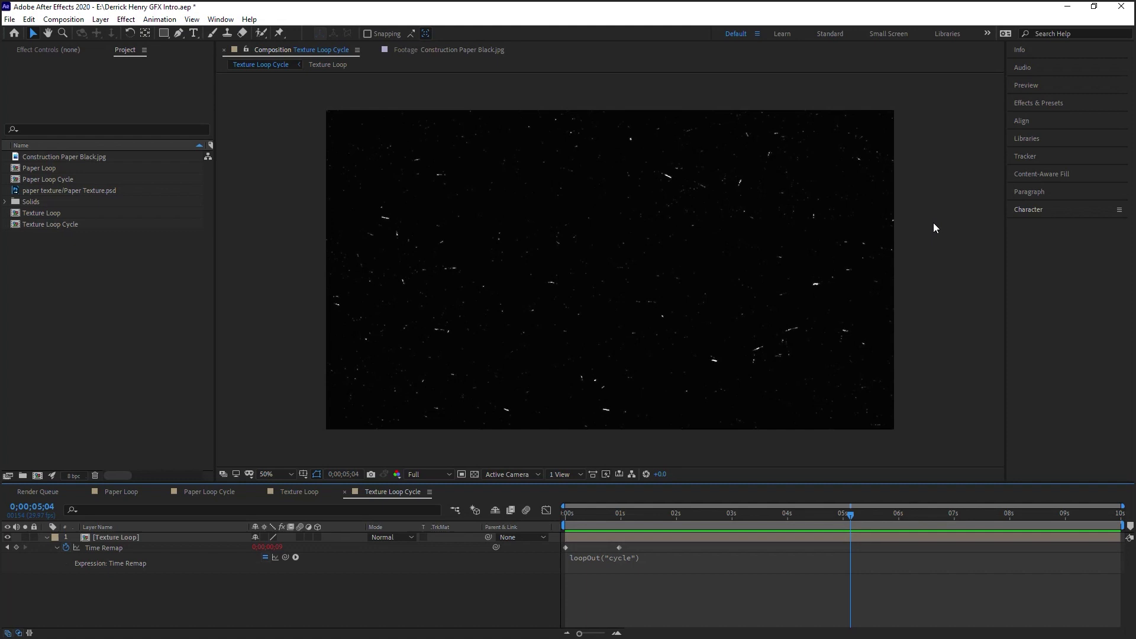
Step: Create the GFX SPORTS INTRO composition at 1920×1080, 29.97 fps, 5 seconds long
left_click(38, 476)
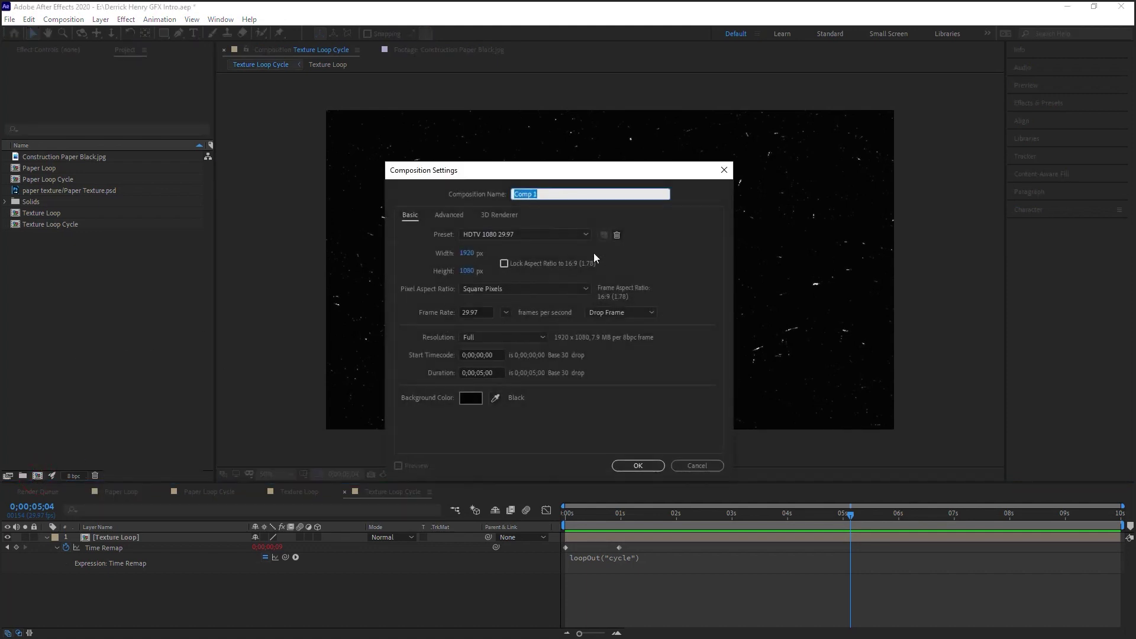
type("GFX SPORTS INTRO")
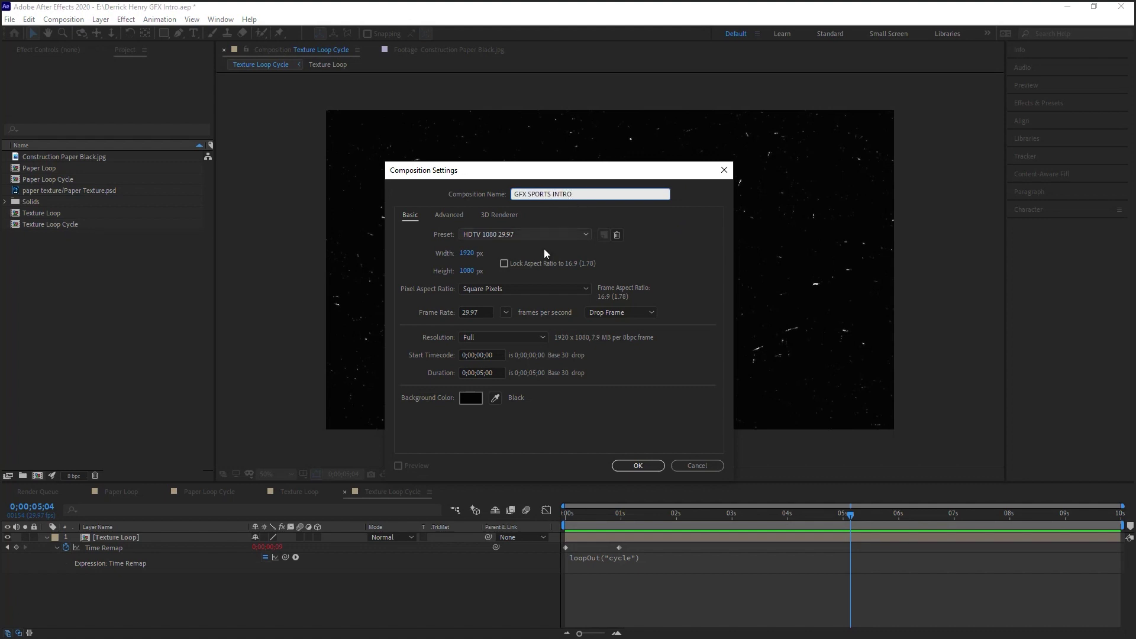
double_click(478, 373)
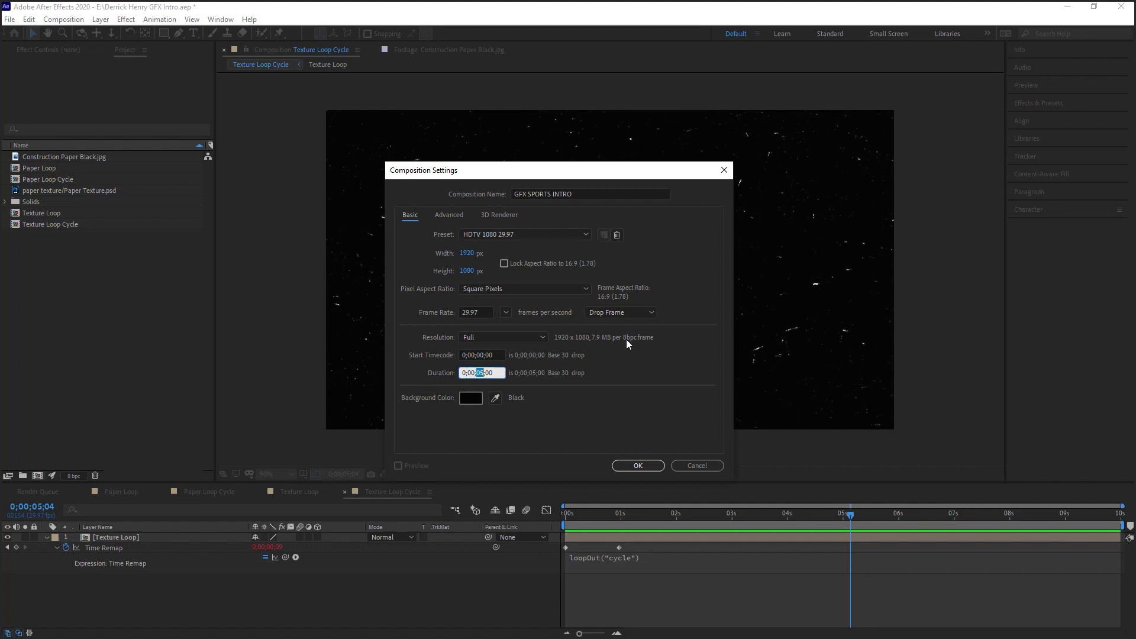
left_click(651, 465)
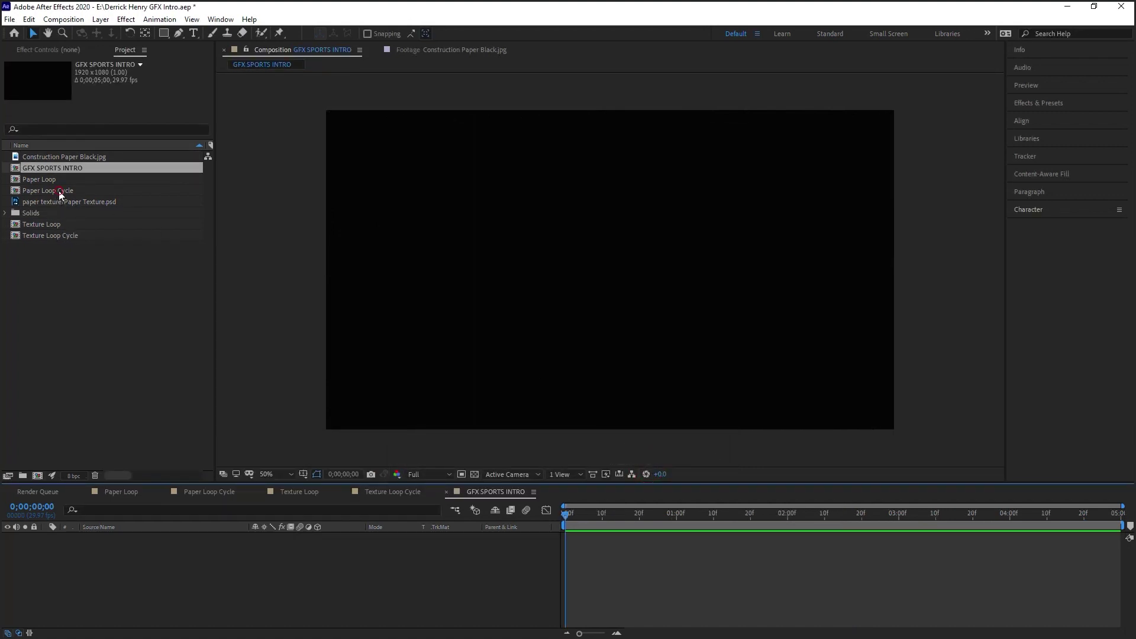
Step: Add Paper Loop Cycle and Texture Loop Cycle above it, blending the texture with Add mode
left_click_drag(60, 192, 204, 595)
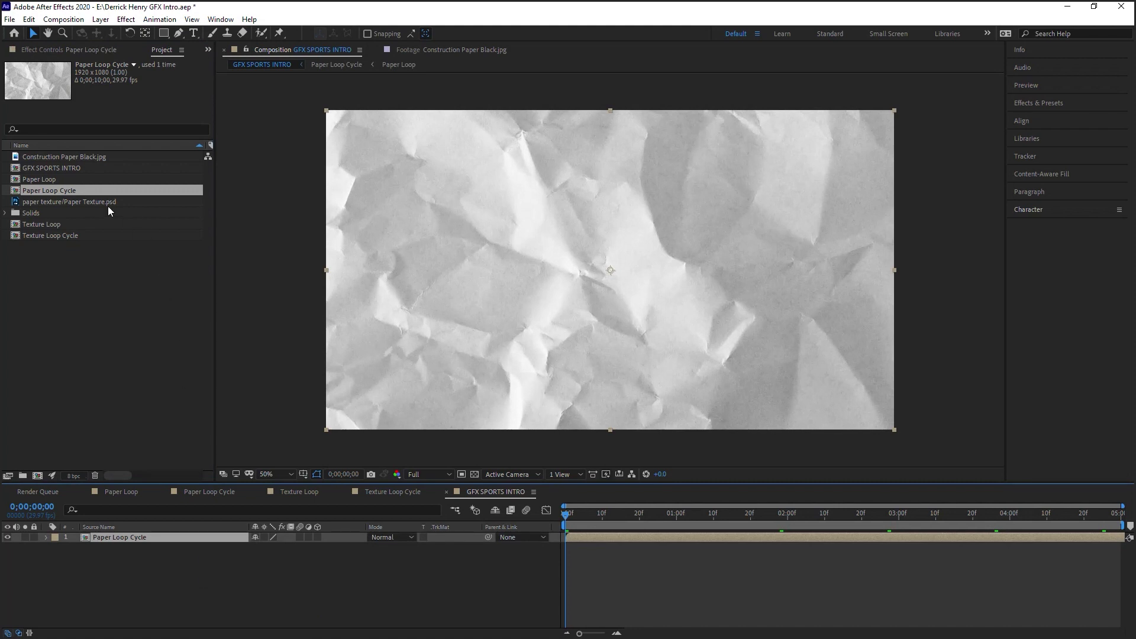
left_click_drag(59, 235, 186, 541)
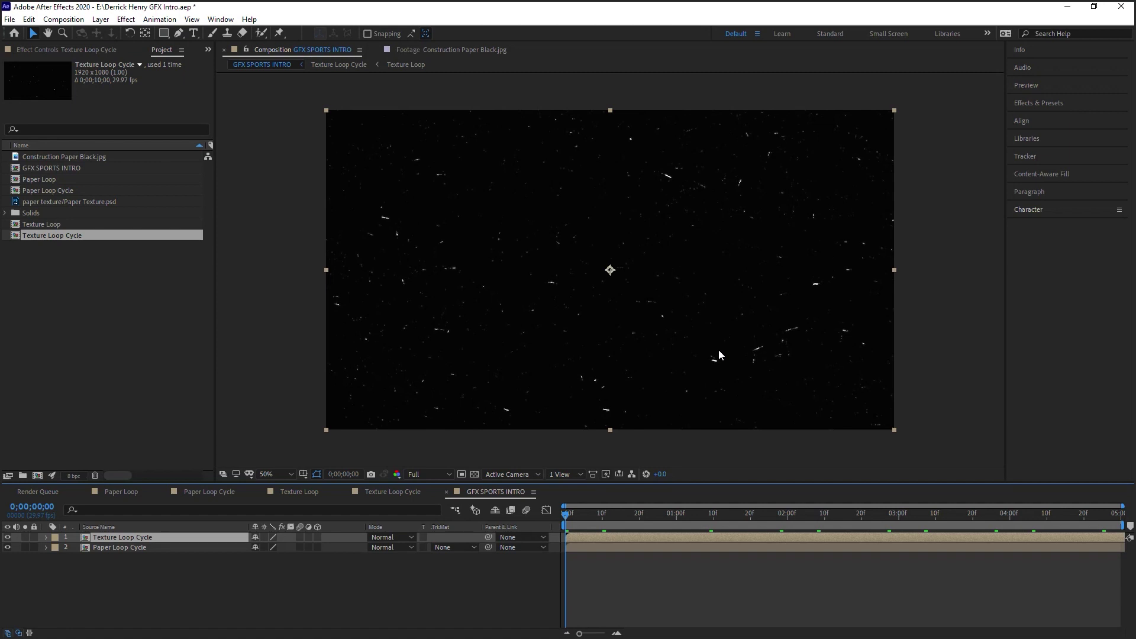
left_click(390, 537)
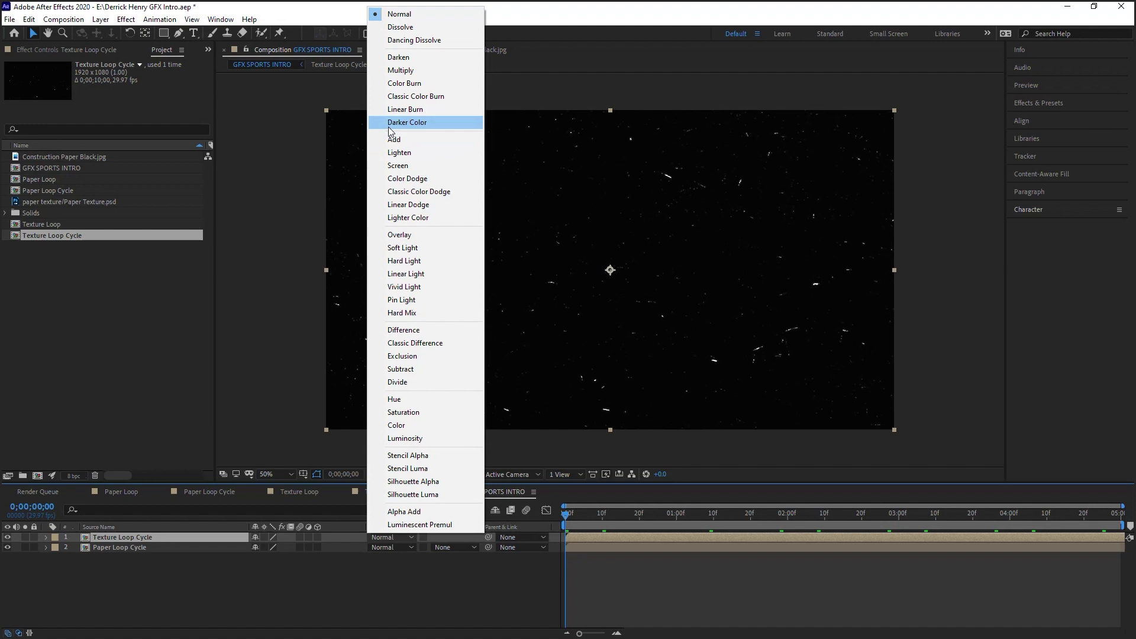
left_click(421, 140)
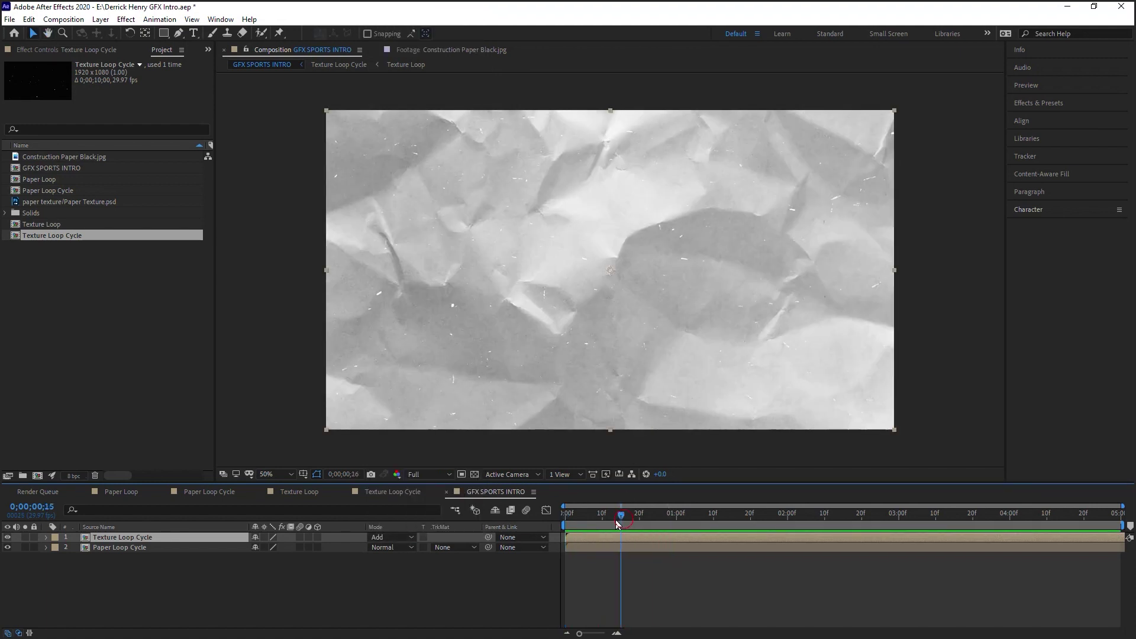
Step: Stop the preview and set the Texture Loop Cycle layer's blending back to Normal
key("space")
left_click(393, 536)
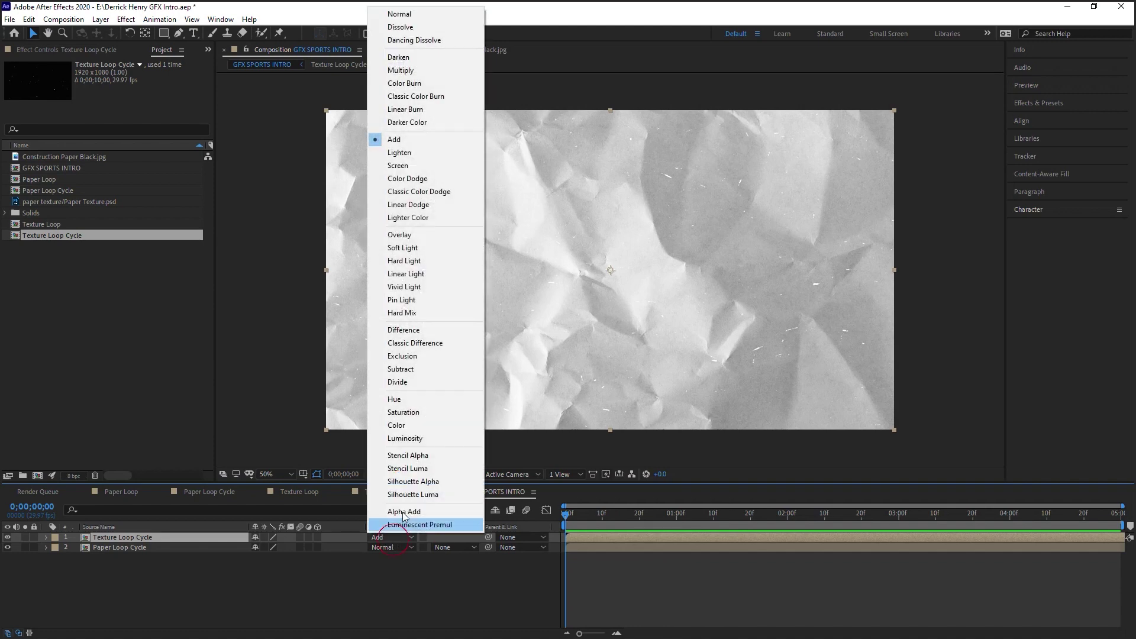
left_click(438, 13)
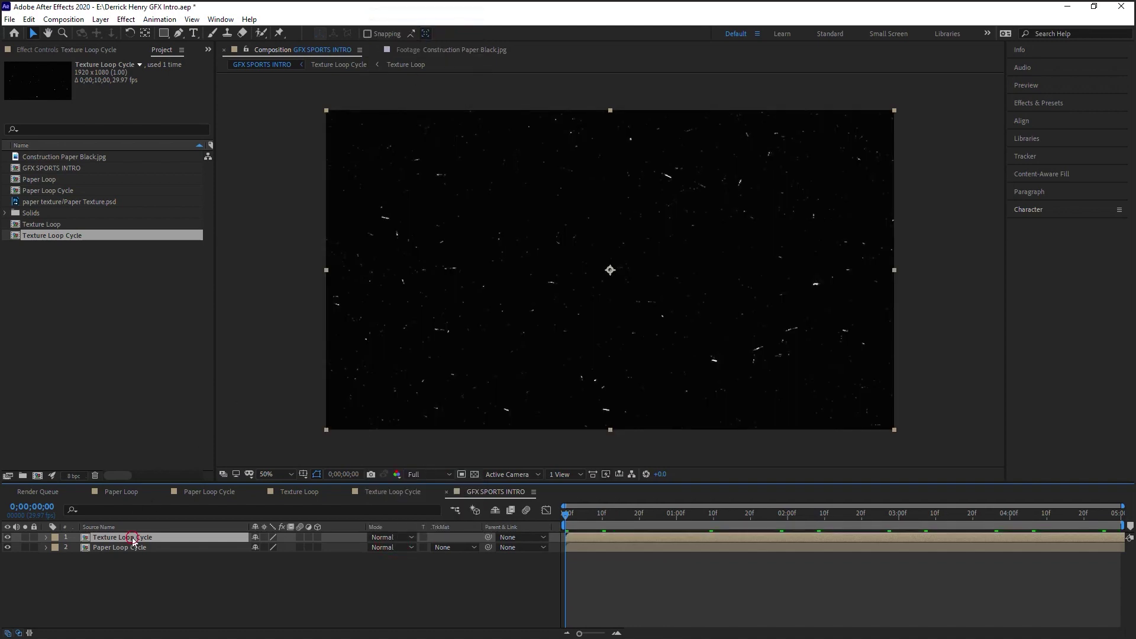
Step: Apply Knoll UnMult to Texture Loop Cycle to drop its black background
left_click(127, 20)
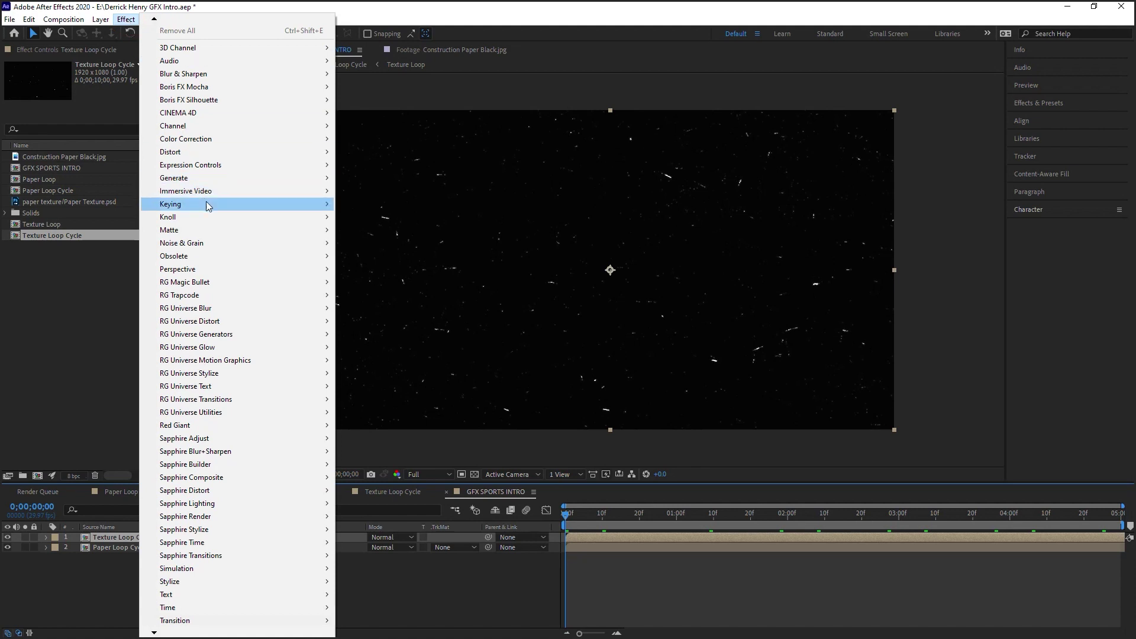
mouse_move(207, 218)
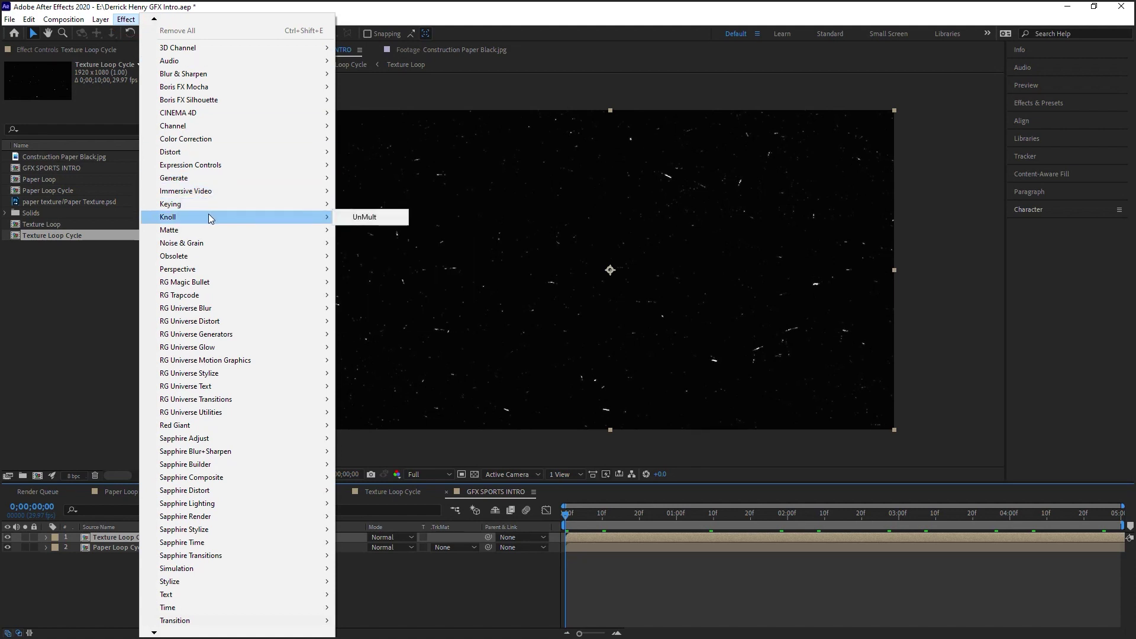
left_click(365, 217)
mouse_move(585, 513)
left_mouse_down()
mouse_move(694, 519)
mouse_move(588, 520)
left_mouse_up()
left_click(164, 536)
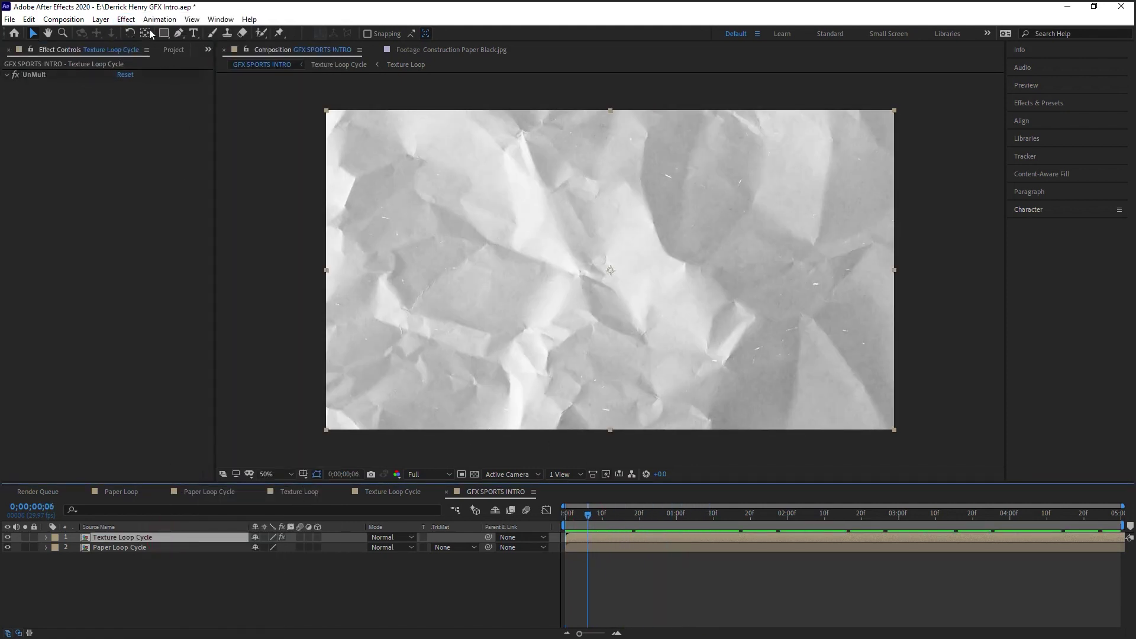
Step: Add Simple Choker with Choke Matte -2.00 while the layer is soloed, then preview the comp
left_click(126, 19)
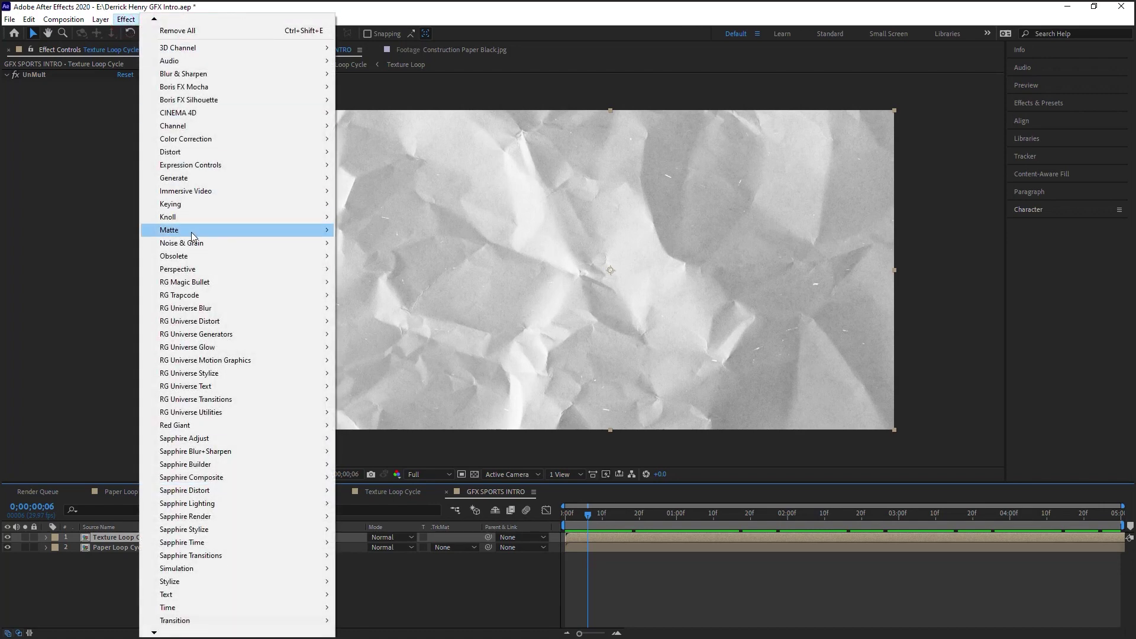
mouse_move(191, 236)
left_click(367, 282)
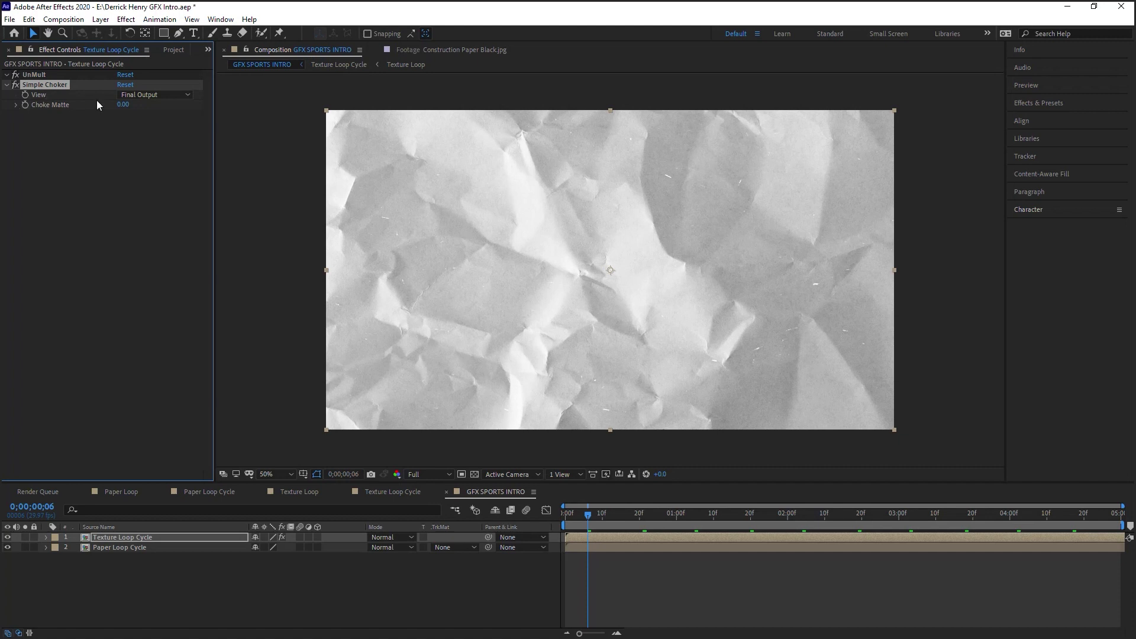
left_click(25, 537)
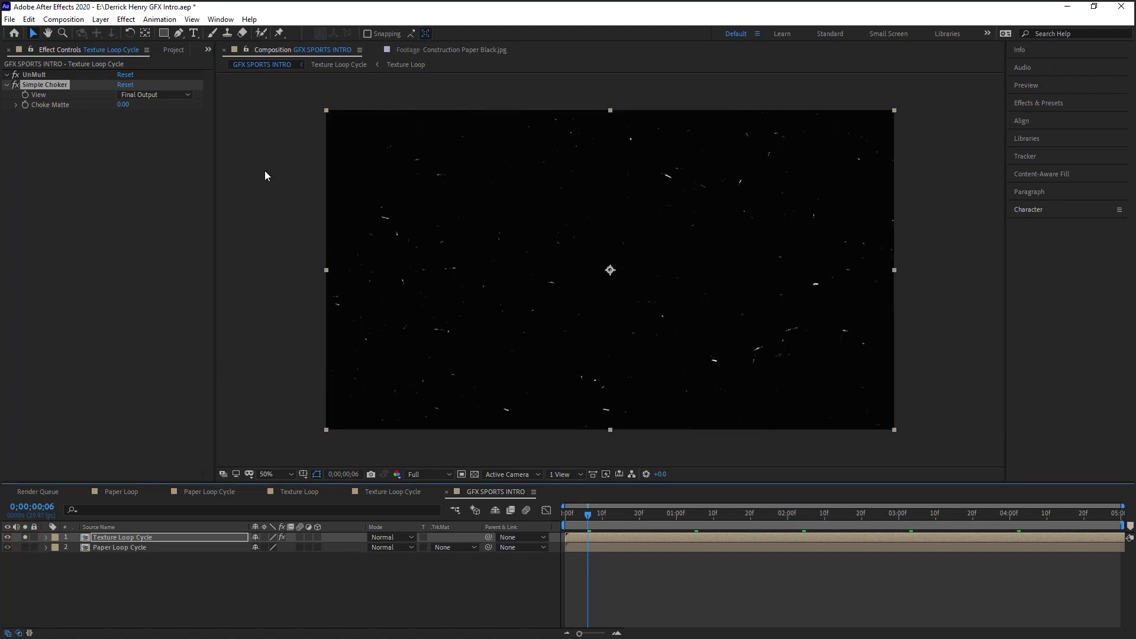
left_click(16, 104)
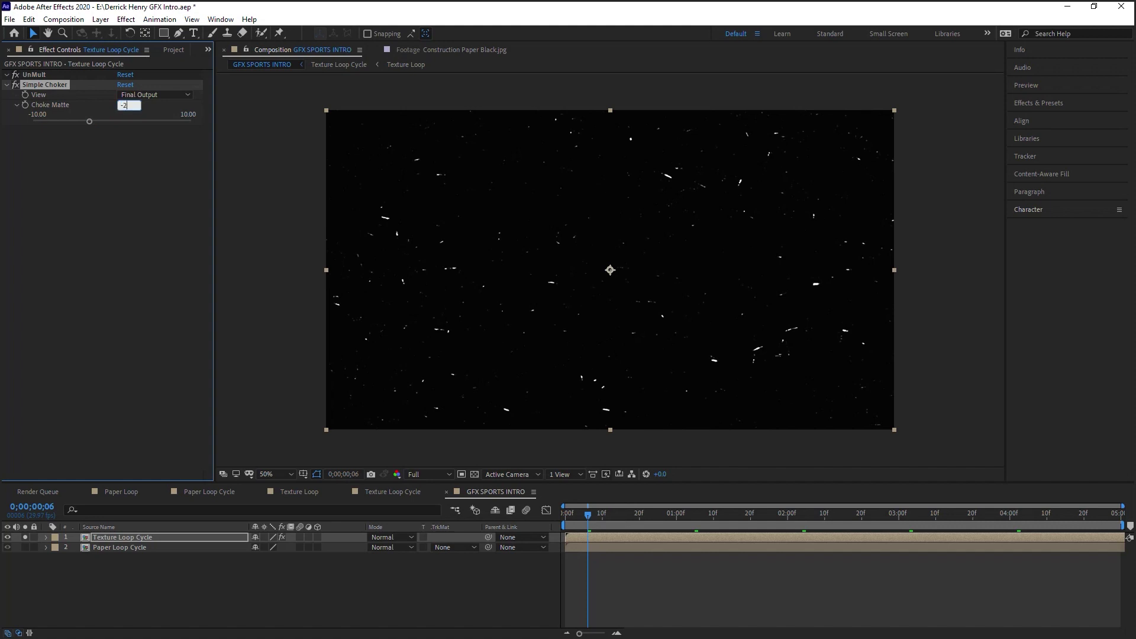
left_click(7, 84)
left_click(25, 538)
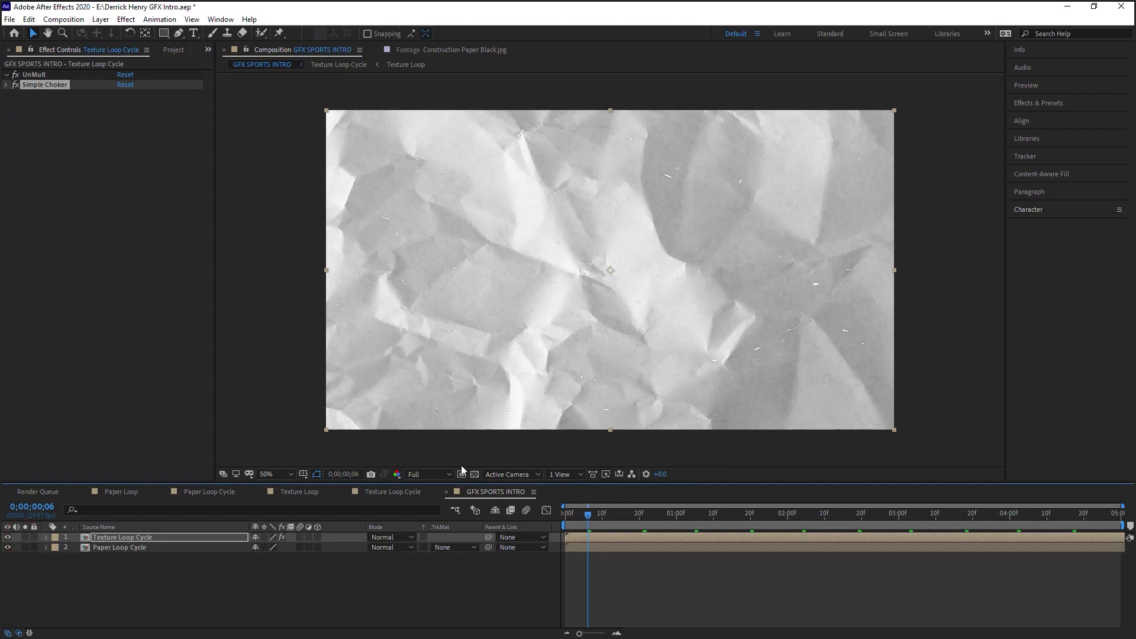
key("space")
key("space")
left_click(606, 513)
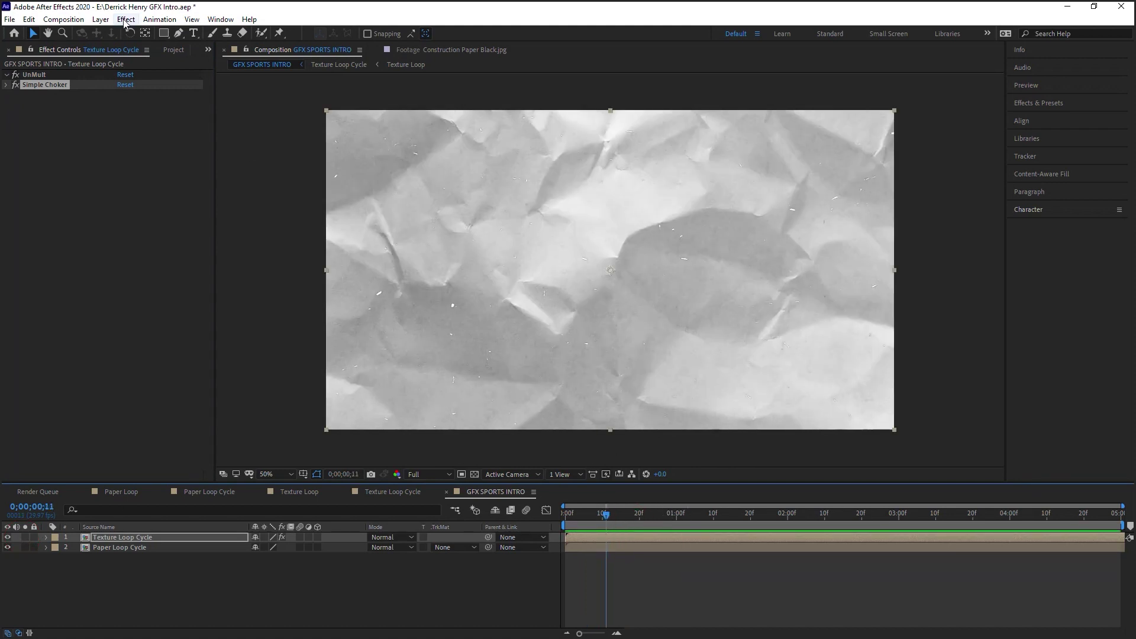
Step: Add a Generate > Fill effect to the Texture Loop Cycle specks
left_click(125, 22)
mouse_move(208, 185)
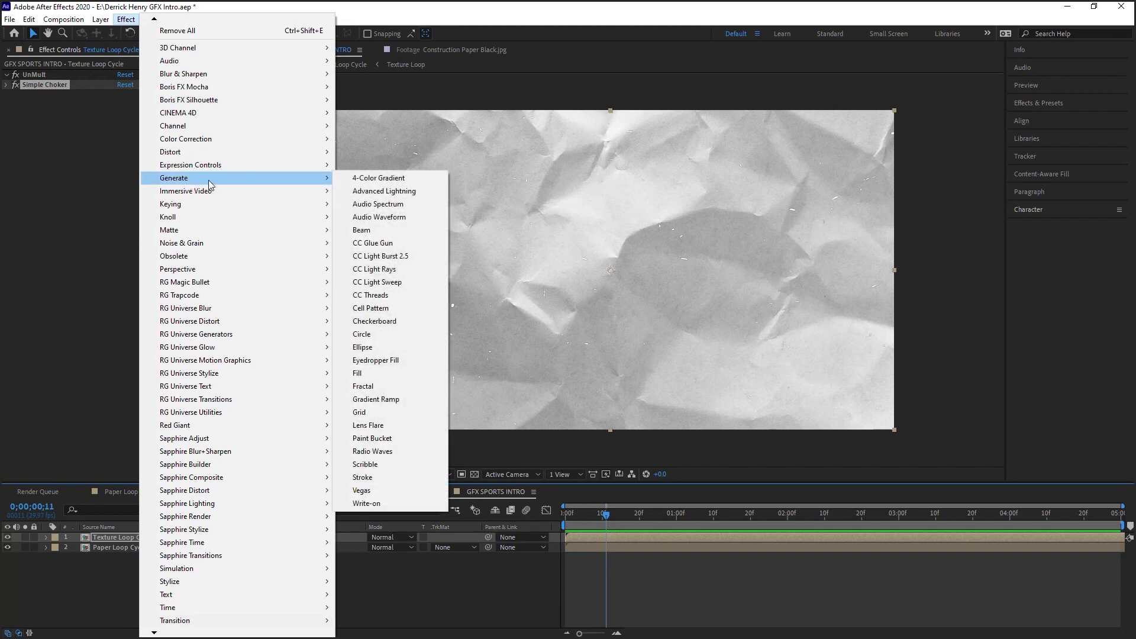
left_click(388, 374)
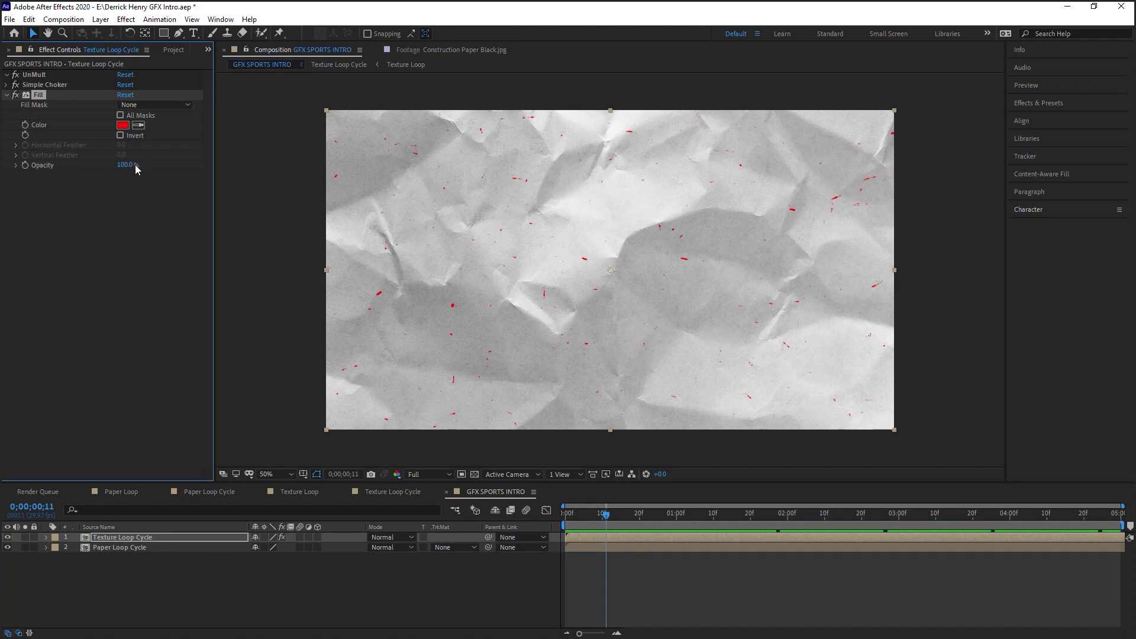
Step: Copy the Titans Red hex code C8102E from the colour-codes page in Chrome
key("alt+Tab")
key("alt+Tab")
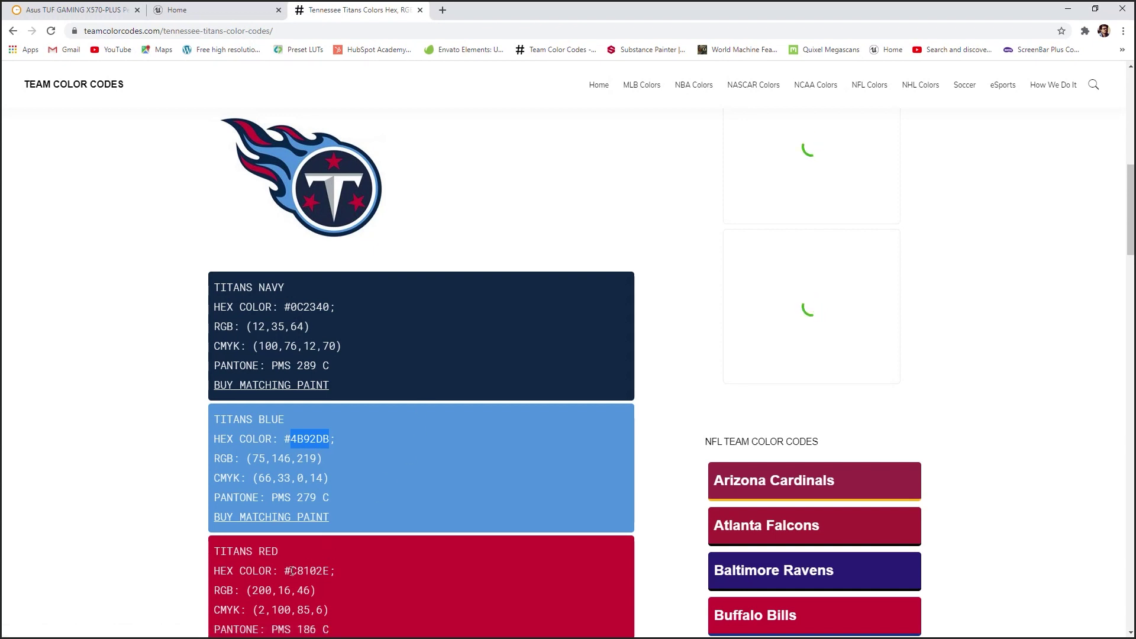
left_click_drag(291, 570, 328, 570)
key("ctrl+c")
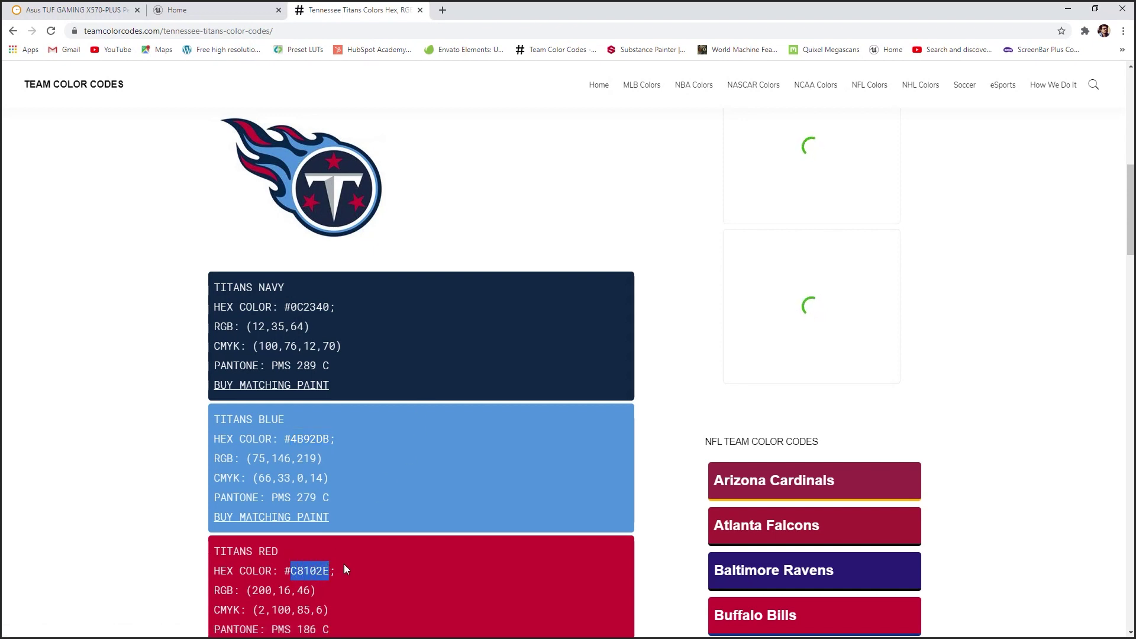
key("alt+Tab")
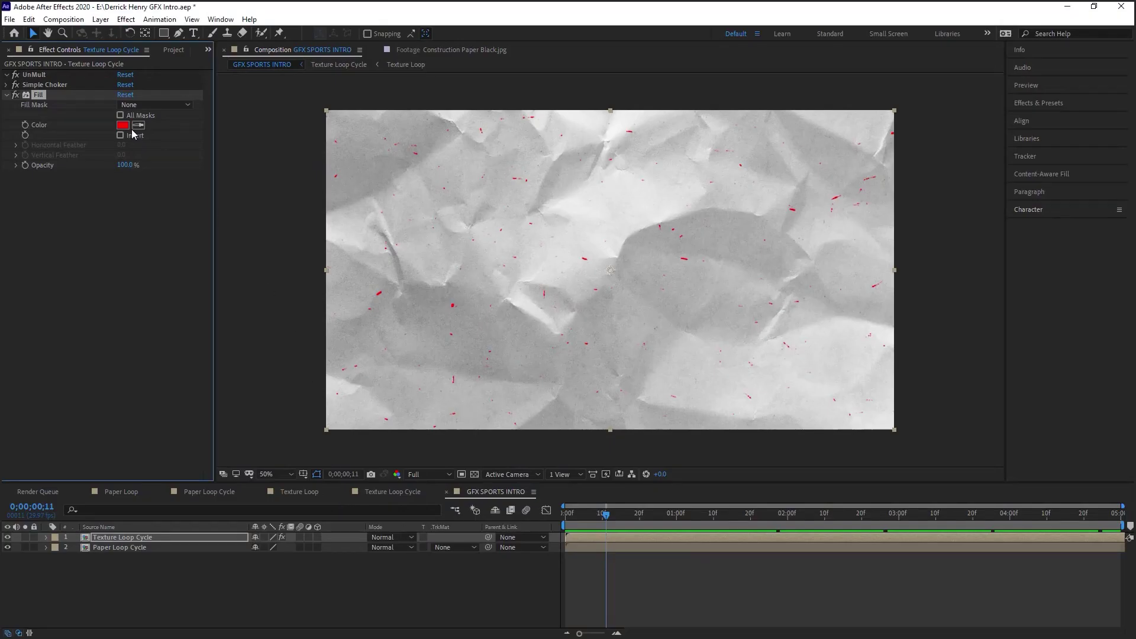
Step: Set the Fill colour of the specks to Titans Red C8102E
left_click(122, 125)
key("ctrl+v")
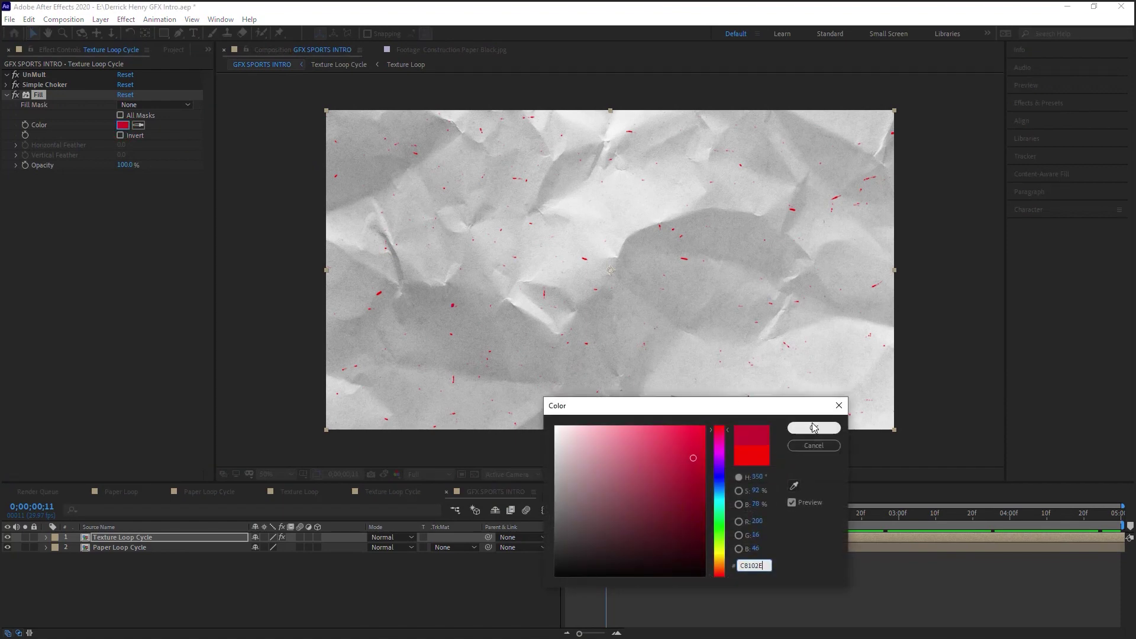
left_click(813, 427)
Step: Split the Texture Loop Cycle layer at exactly 0;00;01;00
left_click(637, 514)
left_click_drag(639, 519, 680, 515)
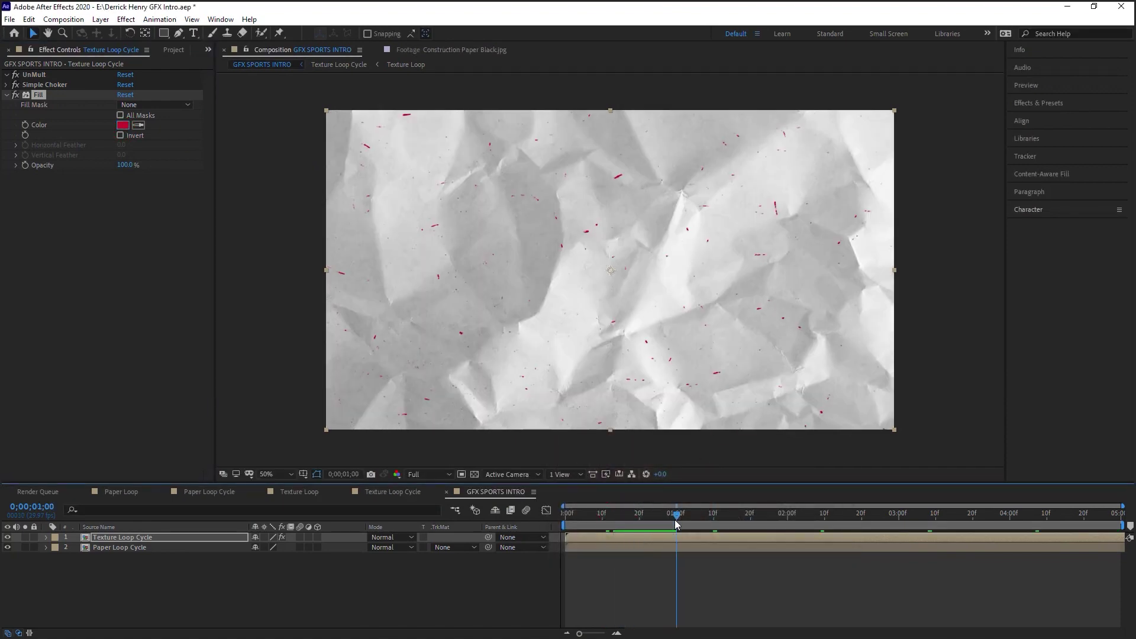
key("Page_Up")
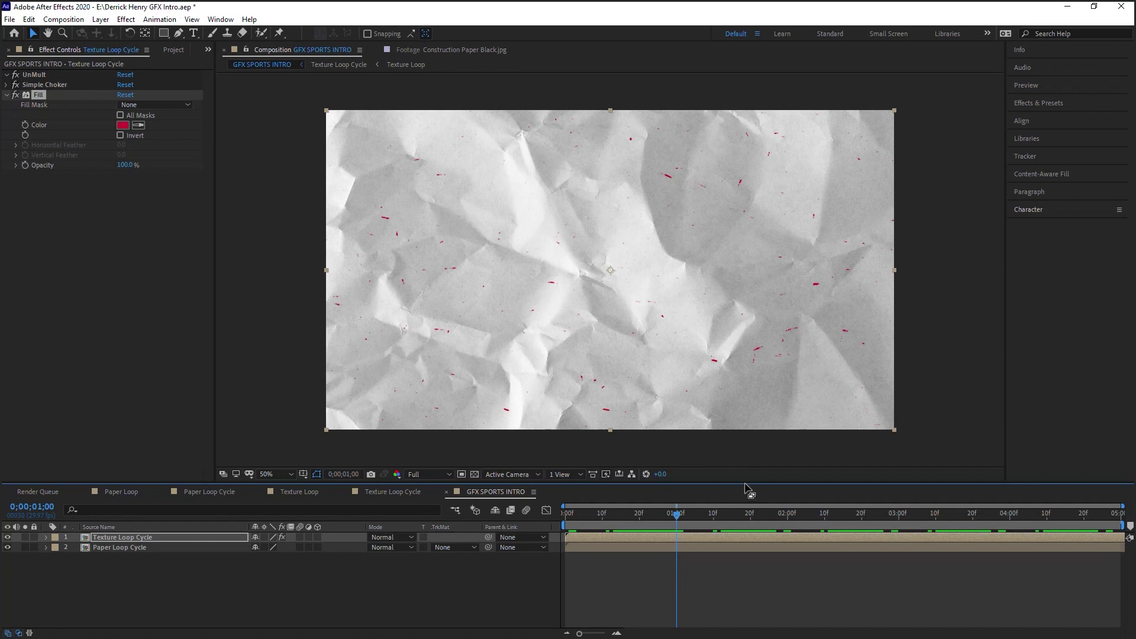
key("ctrl+d")
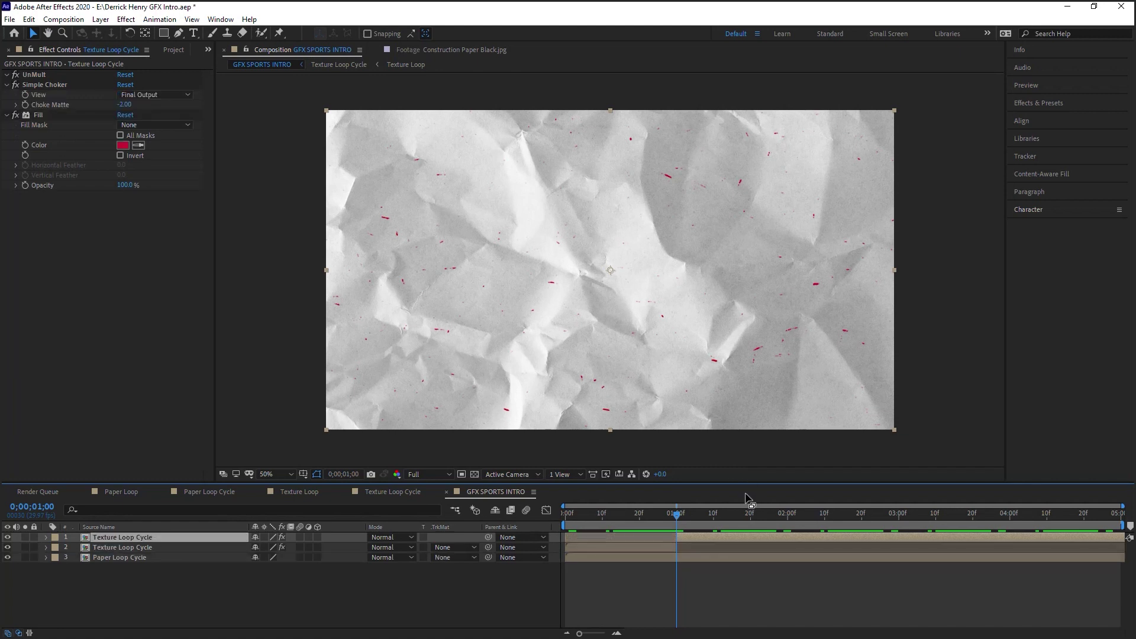
Step: Copy the Titans Blue hex code 4B92DB from the colour-codes page in Chrome
key("alt+Tab")
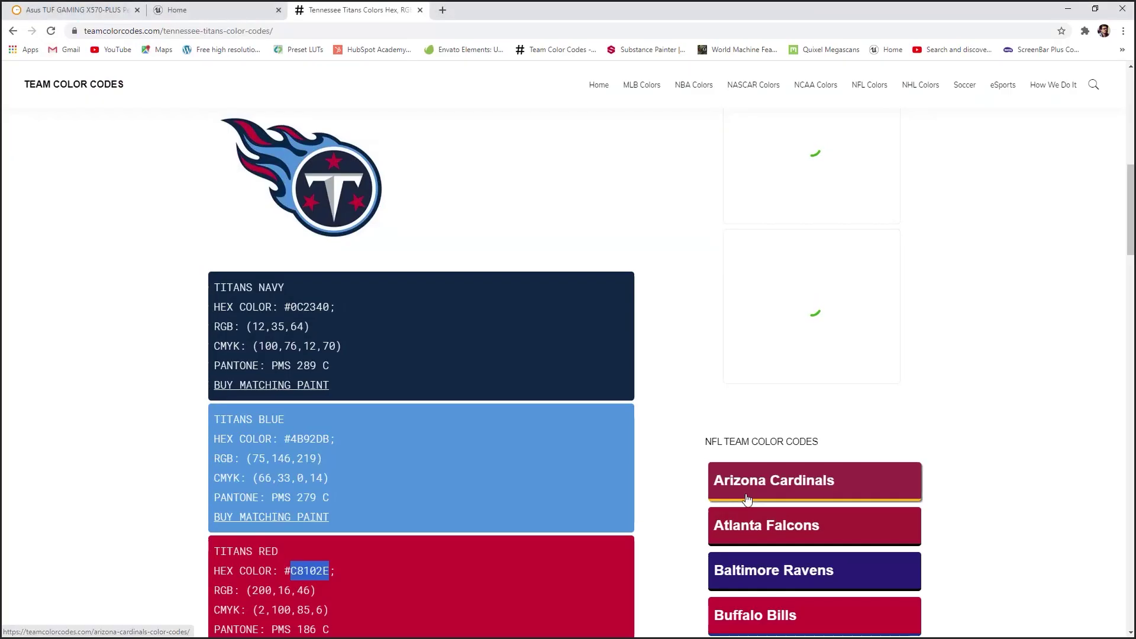
left_click_drag(292, 438, 339, 440)
key("ctrl+c")
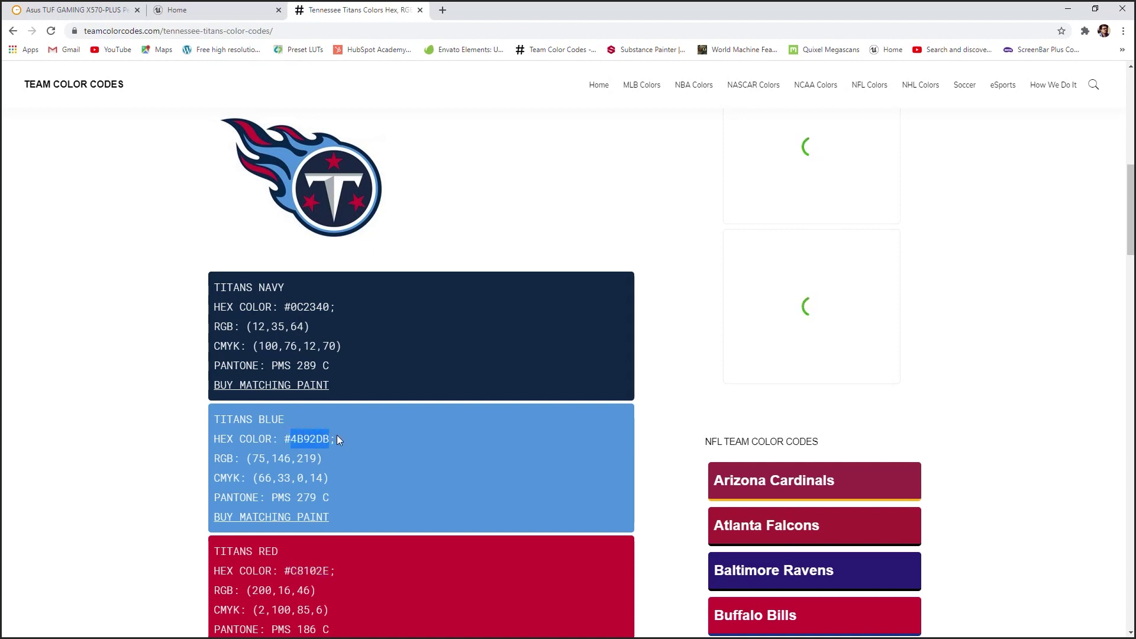
key("alt+Tab")
Step: Set the upper Texture Loop Cycle layer's Fill to Titans Blue 4B92DB and preview the red-to-blue switch
left_click(123, 145)
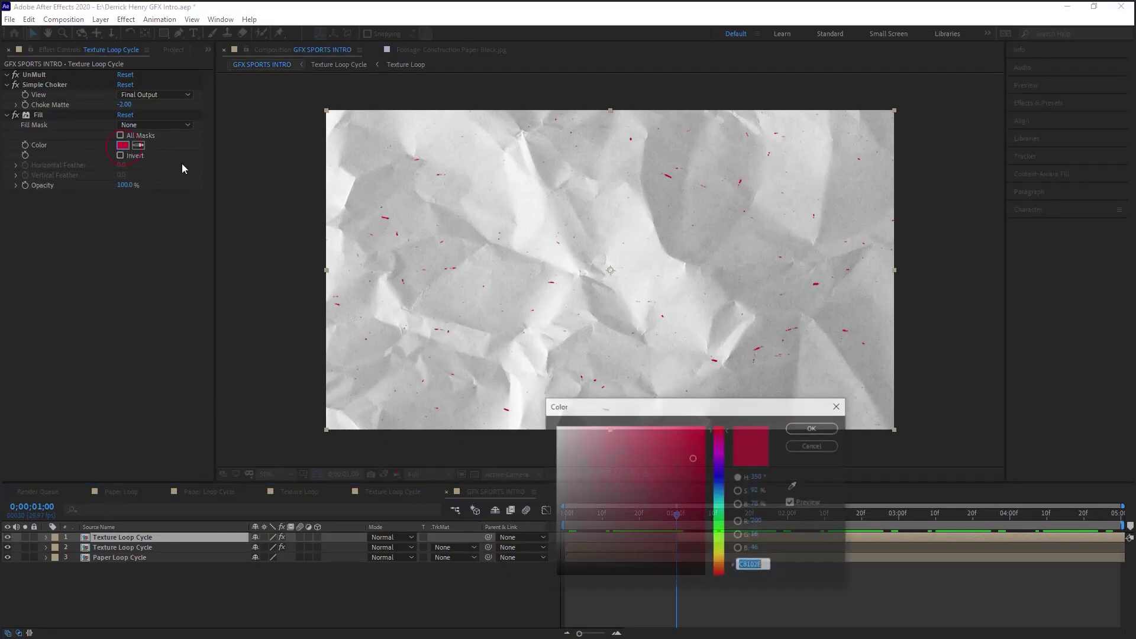
left_click(767, 564)
key("ctrl+v")
left_click(818, 429)
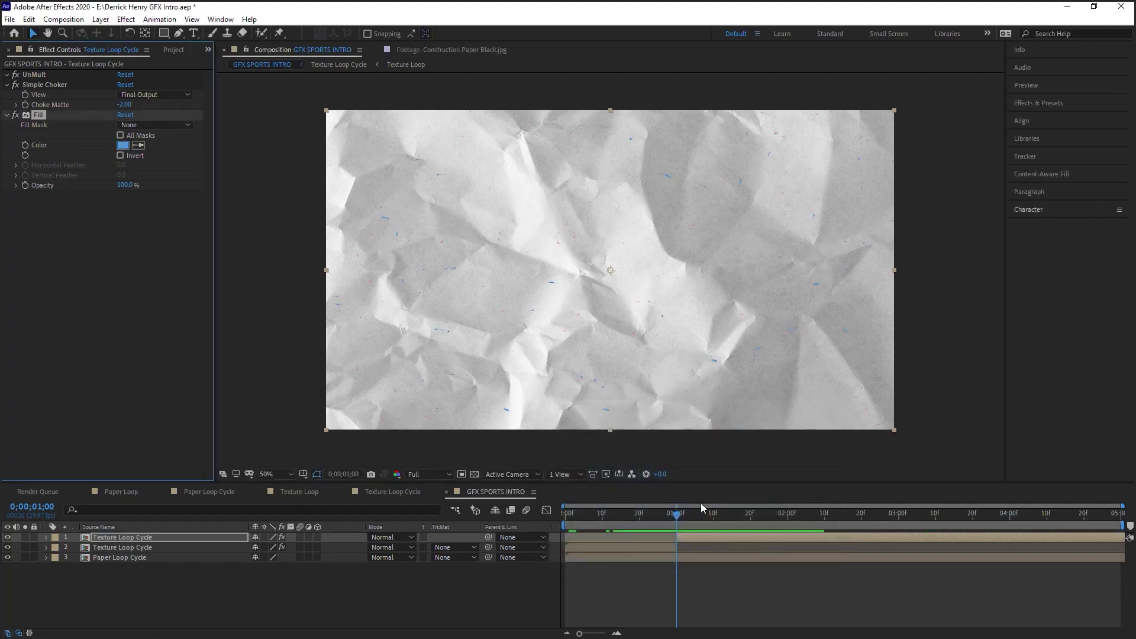
key("space")
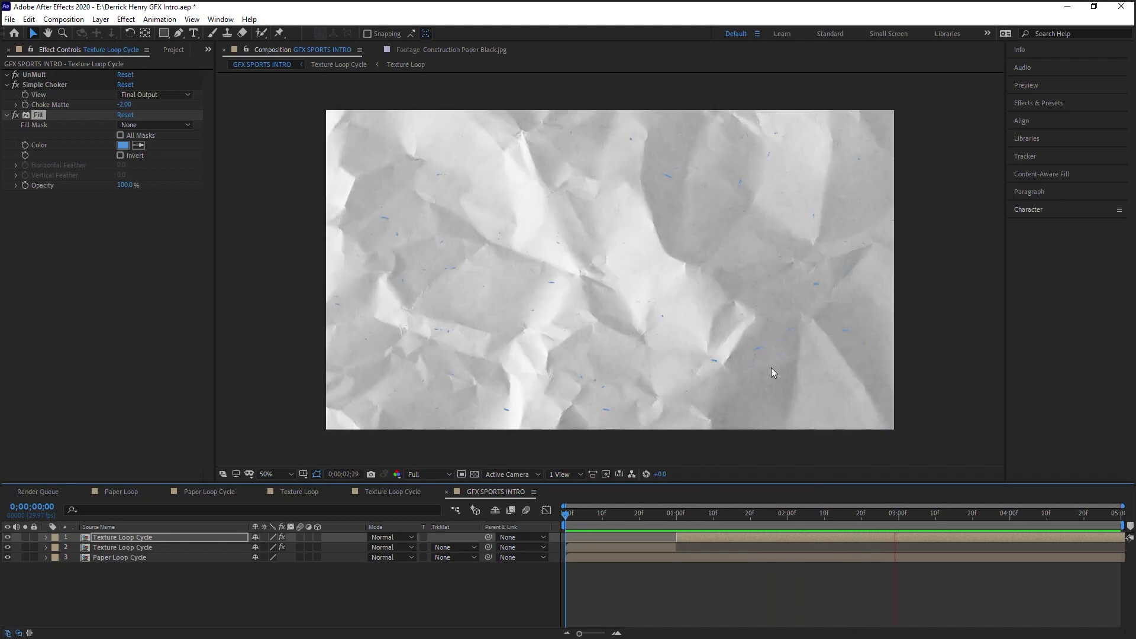
key("space")
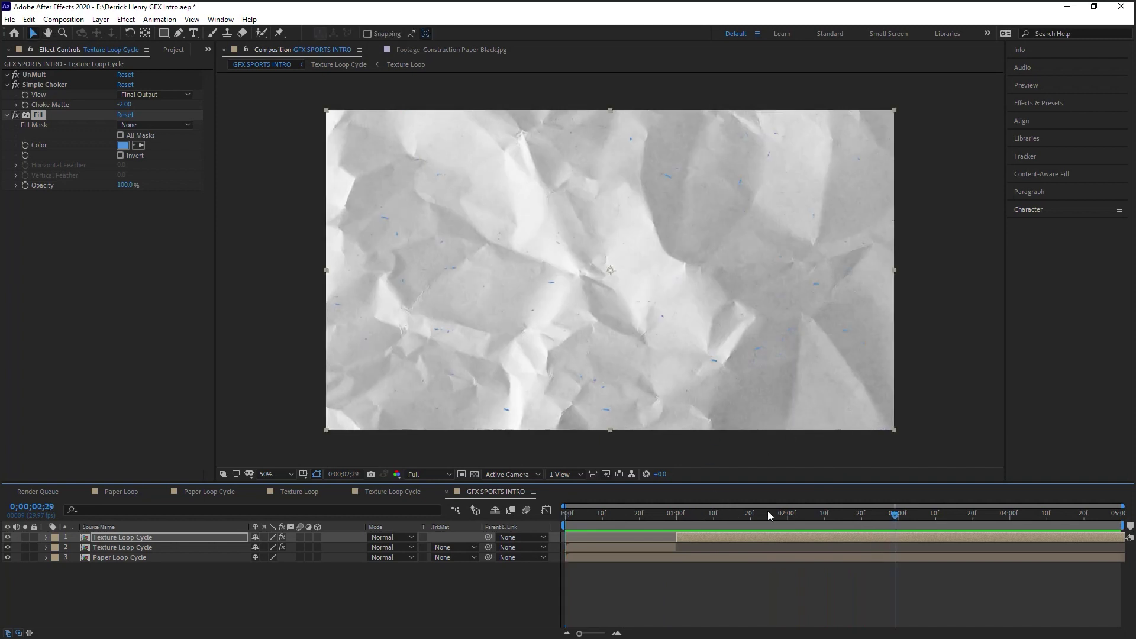